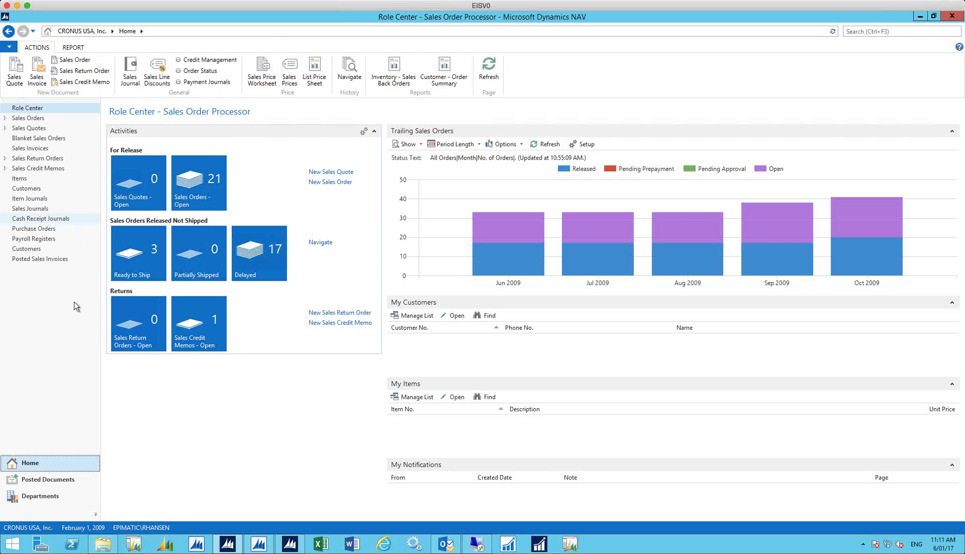
Open the DocumentPath Document Codes list and widen its Valid for Customers and Valid for Vendors columns.
{"action": "left_click", "coordinate": [38, 499]}
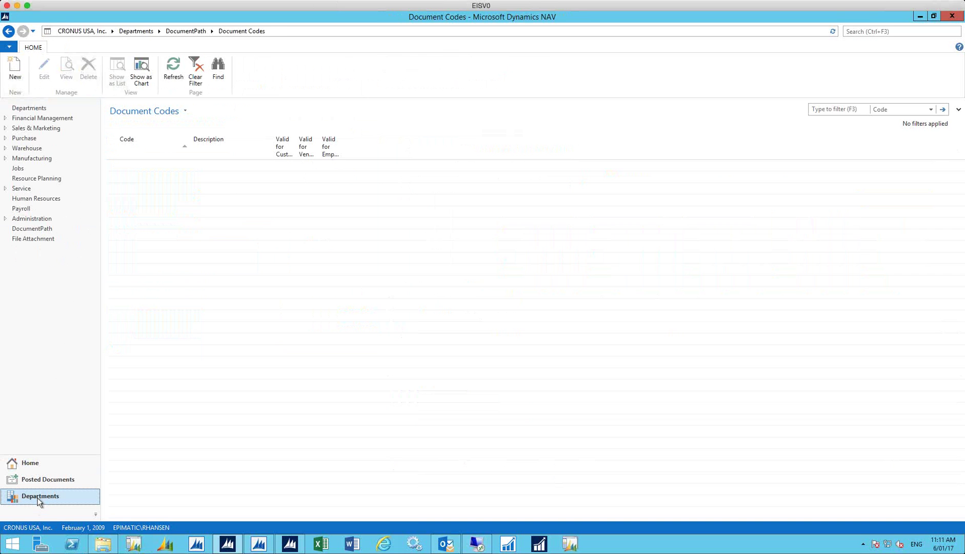
{"action": "left_click", "coordinate": [39, 230]}
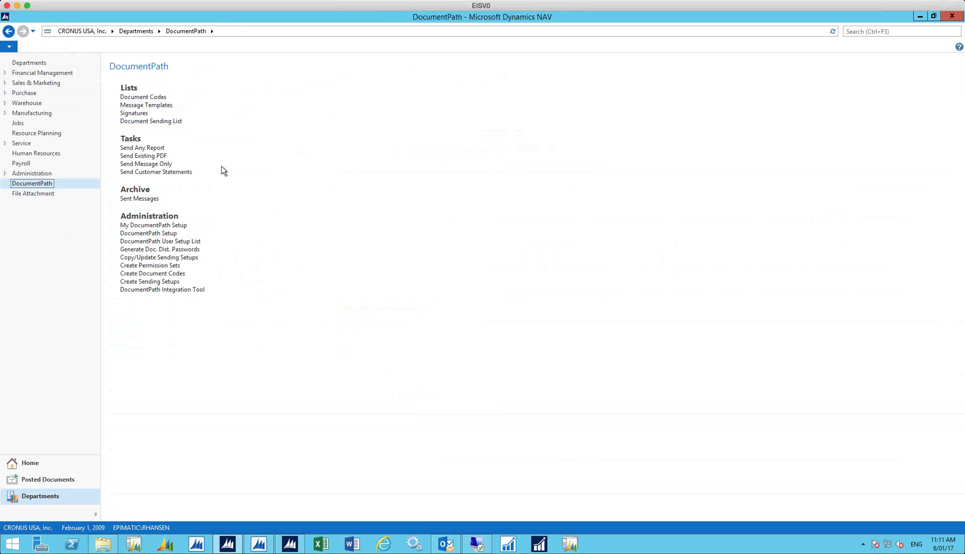
{"action": "left_click", "coordinate": [158, 99]}
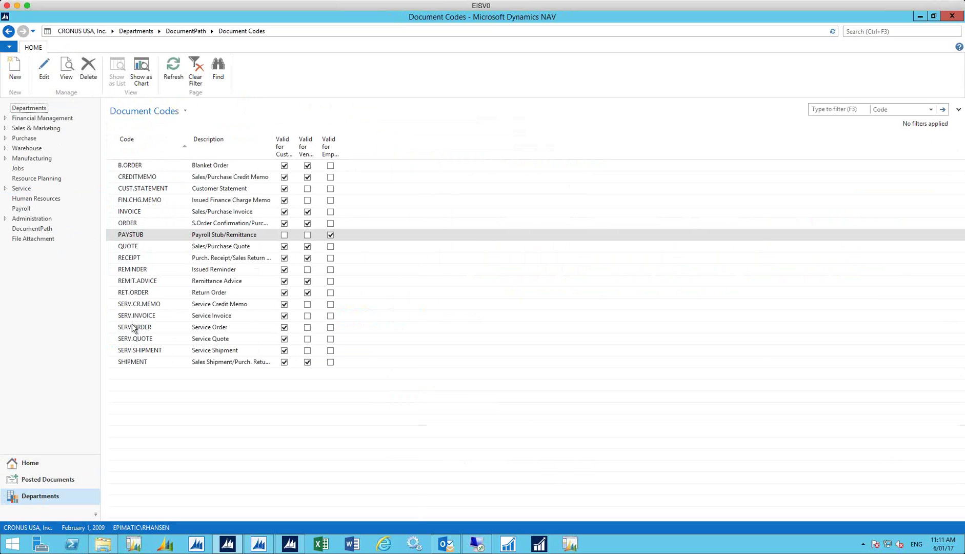
{"action": "left_click_drag", "start_coordinate": [296, 146], "coordinate": [344, 140]}
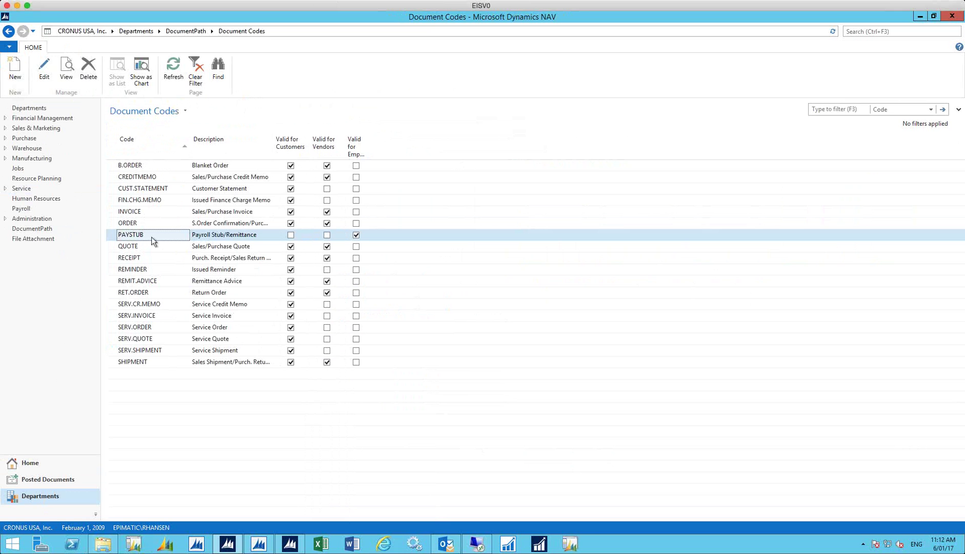
Return to the customers list and open the card of The Cannon Group PLC.
{"action": "left_click", "coordinate": [61, 228]}
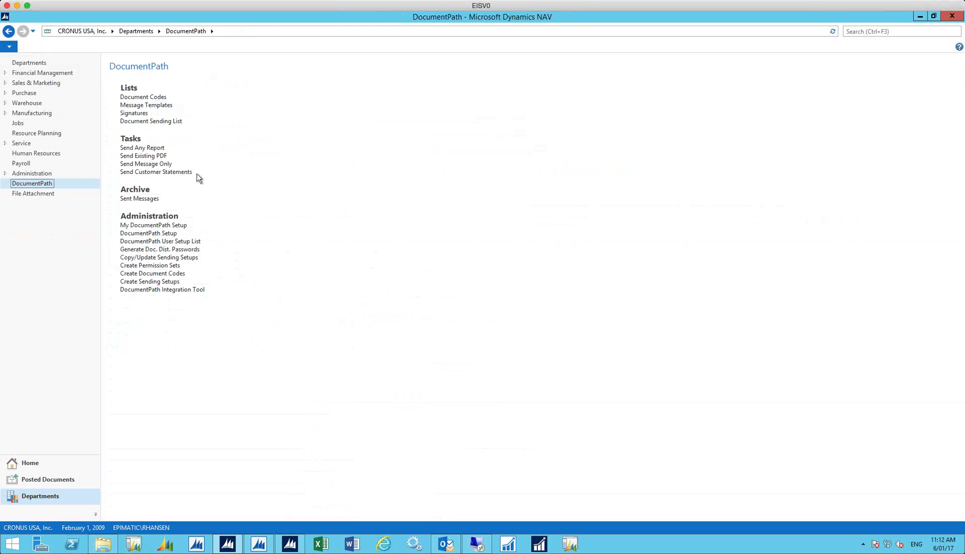
{"action": "left_click", "coordinate": [61, 85]}
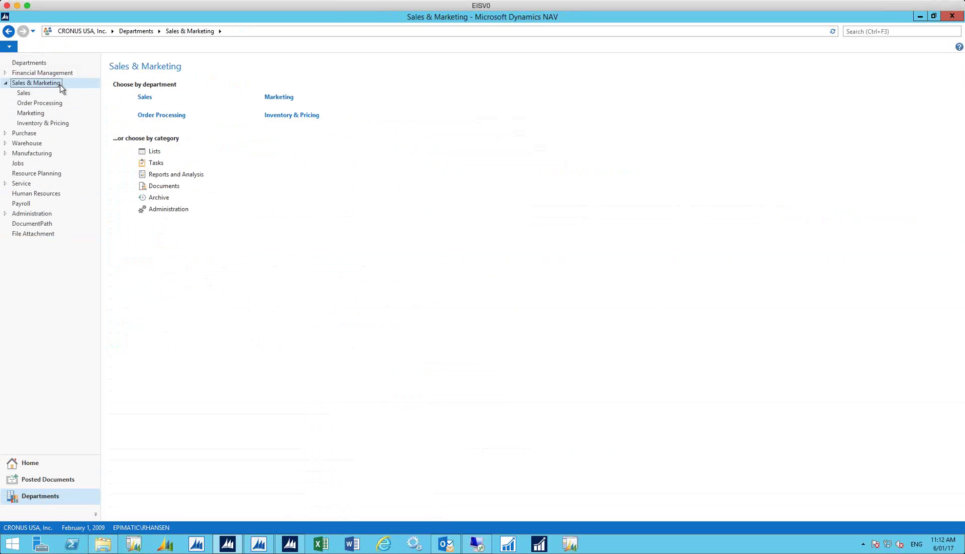
{"action": "left_click", "coordinate": [48, 463]}
{"action": "left_click", "coordinate": [27, 249]}
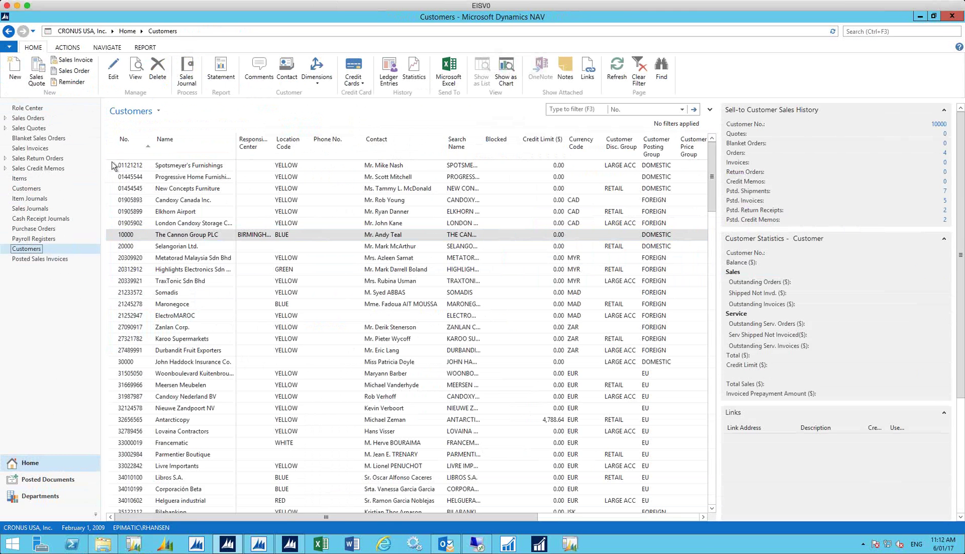
{"action": "double_click", "coordinate": [103, 170]}
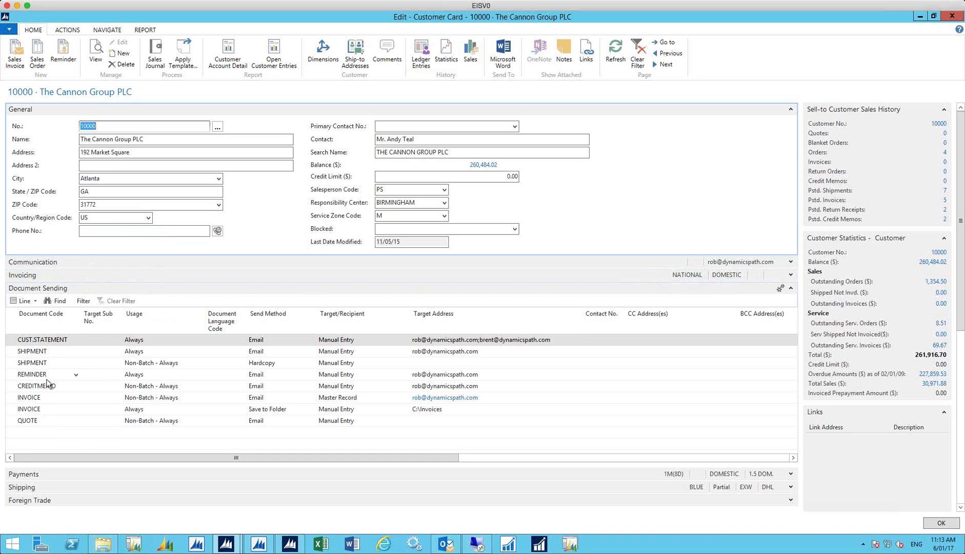
Examine the available Send Method and Target/Recipient options on the CUST.STATEMENT document sending line.
{"action": "left_click", "coordinate": [280, 340]}
{"action": "left_click", "coordinate": [310, 340]}
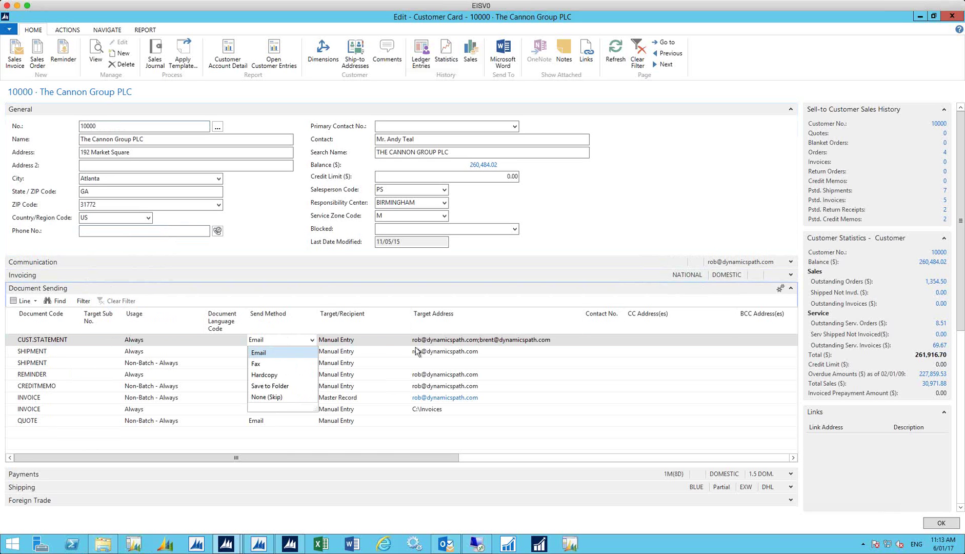
{"action": "left_click", "coordinate": [382, 341]}
{"action": "left_click", "coordinate": [380, 340]}
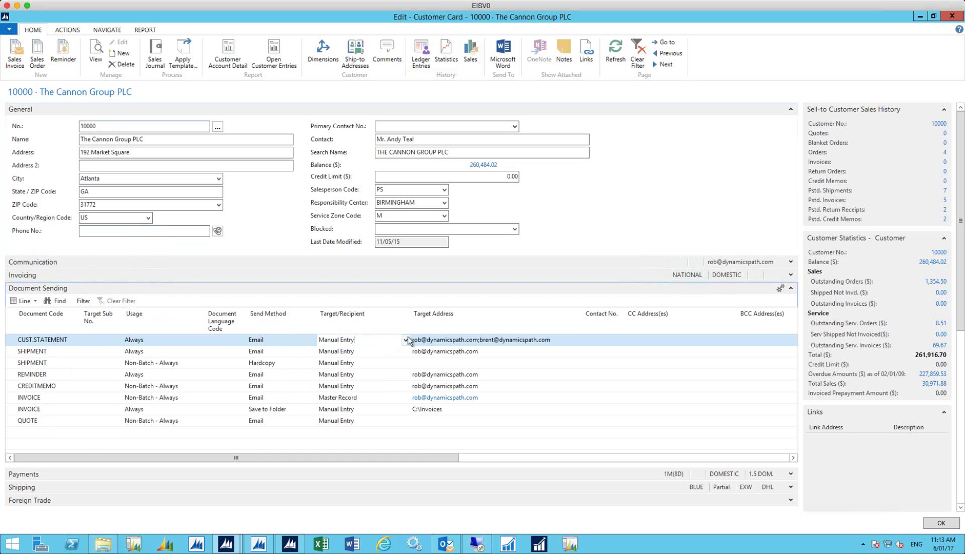
{"action": "left_click", "coordinate": [406, 340]}
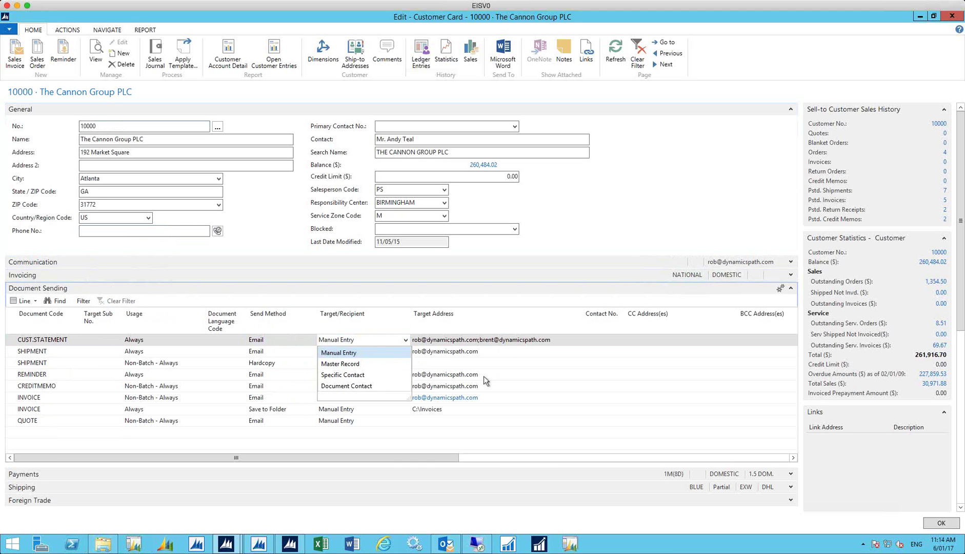
{"action": "key", "text": "Escape"}
Examine the Target/Recipient options on the INVOICE line that is sent by email, keeping Master Record.
{"action": "left_click", "coordinate": [349, 398]}
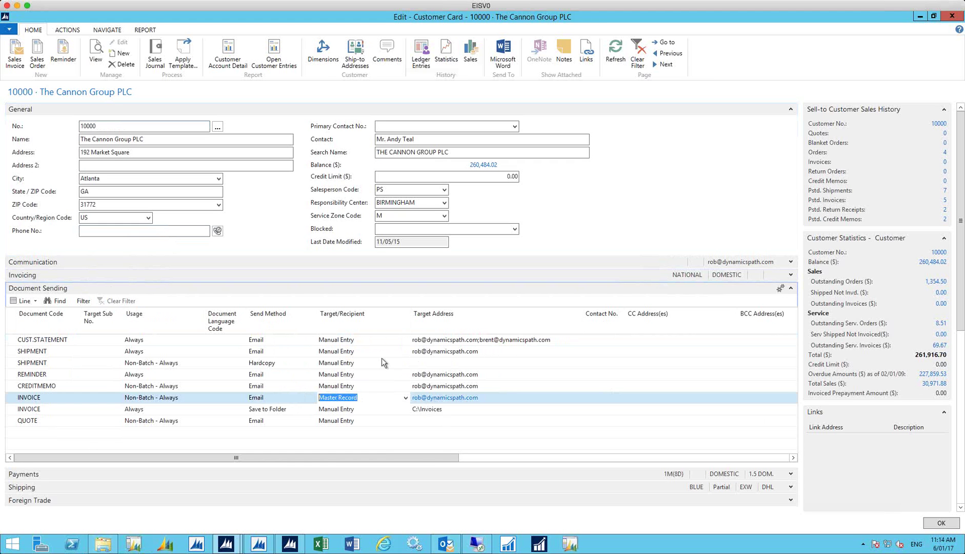
{"action": "left_click", "coordinate": [362, 393]}
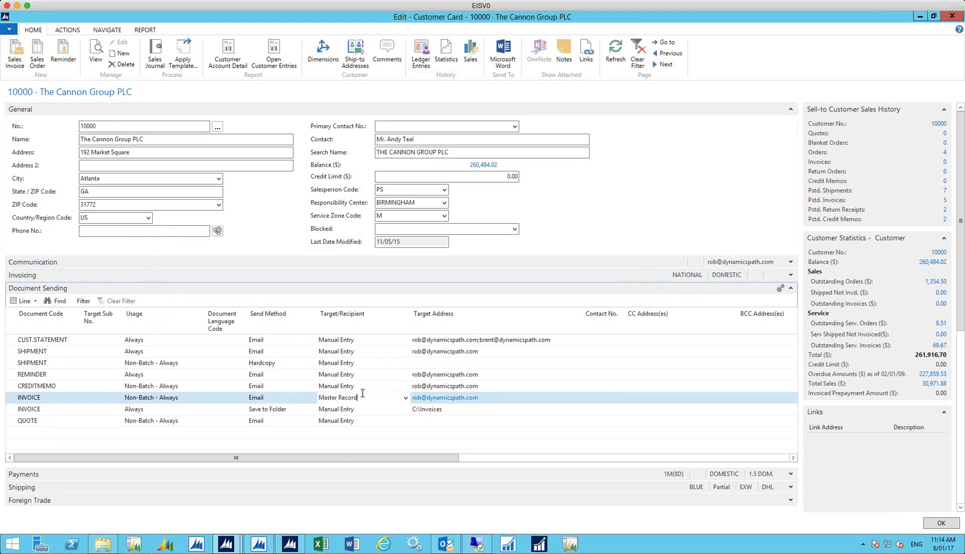
{"action": "left_click", "coordinate": [405, 398]}
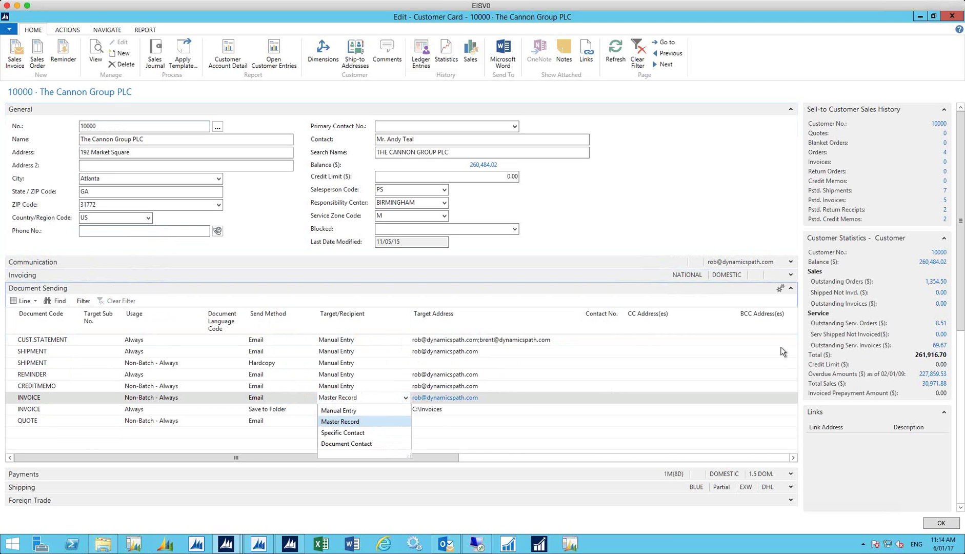
{"action": "left_click", "coordinate": [579, 338]}
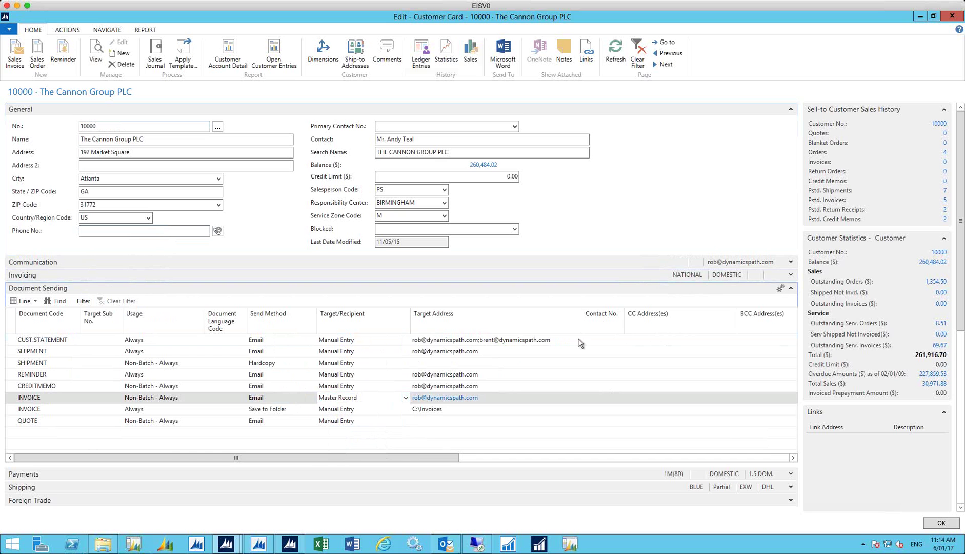
Review the document sending lines' sub number, message template, password and merge field columns, and close the customer card.
{"action": "left_click", "coordinate": [113, 343]}
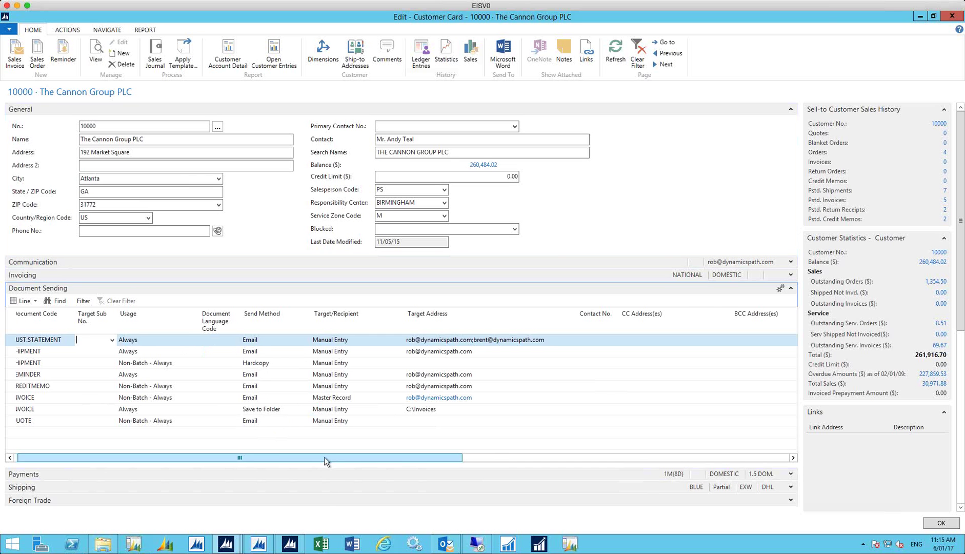
{"action": "left_click_drag", "start_coordinate": [378, 458], "coordinate": [554, 465]}
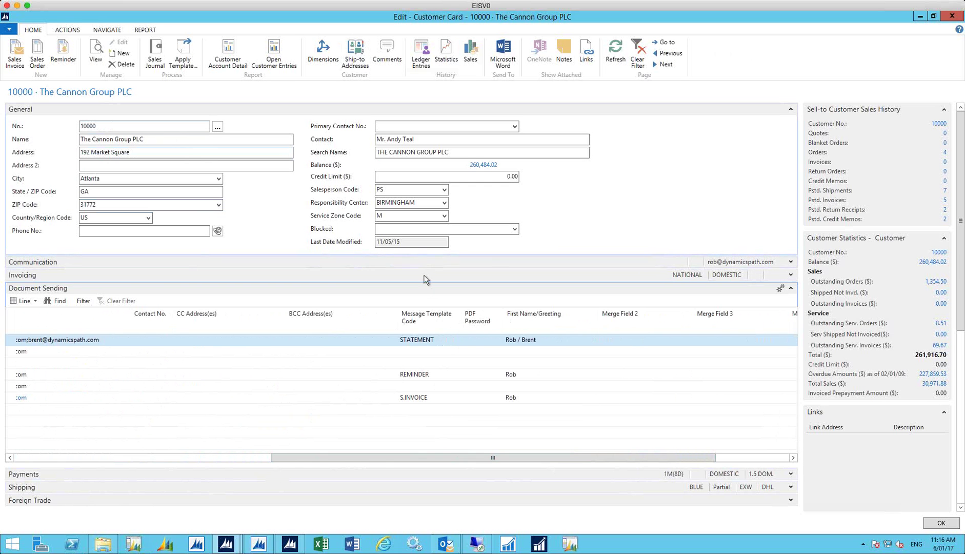
{"action": "left_click", "coordinate": [76, 462]}
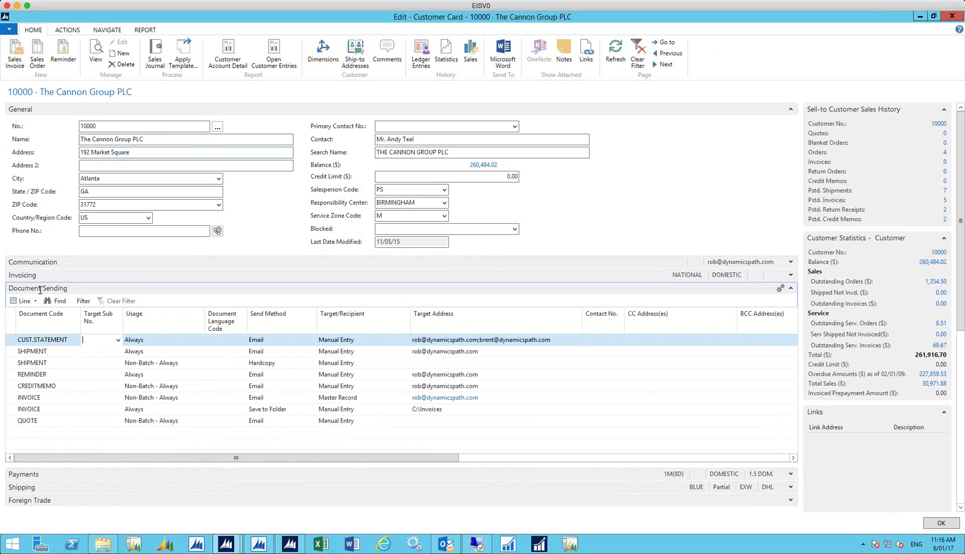
{"action": "left_click_drag", "start_coordinate": [121, 458], "coordinate": [338, 491]}
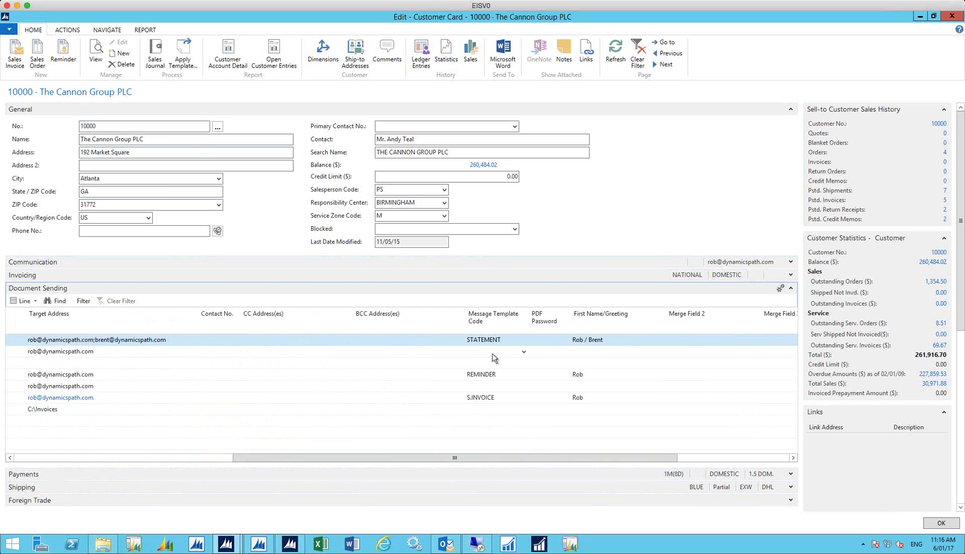
{"action": "left_click", "coordinate": [954, 18]}
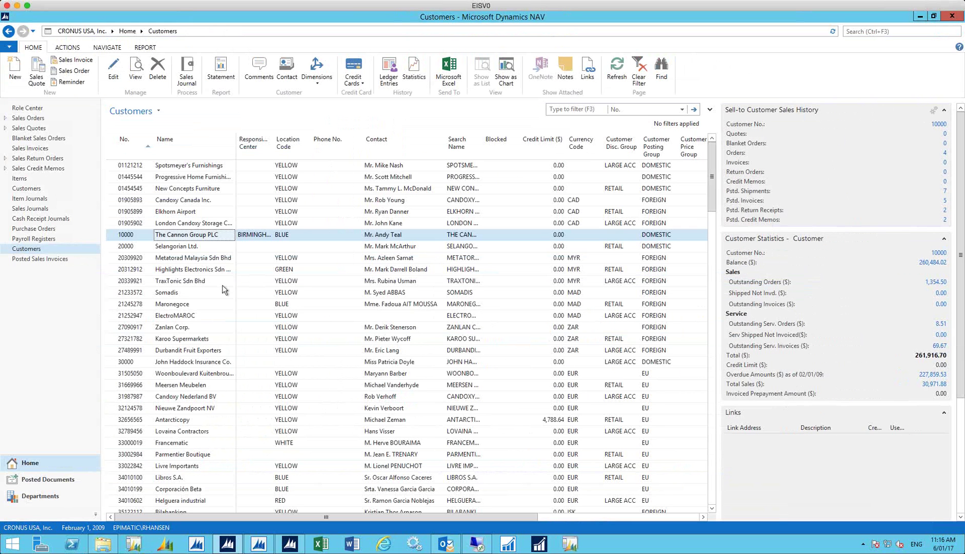
Open the Posted Sales Invoices list, view the first invoice of The Cannon Group PLC and close it.
{"action": "left_click", "coordinate": [39, 480]}
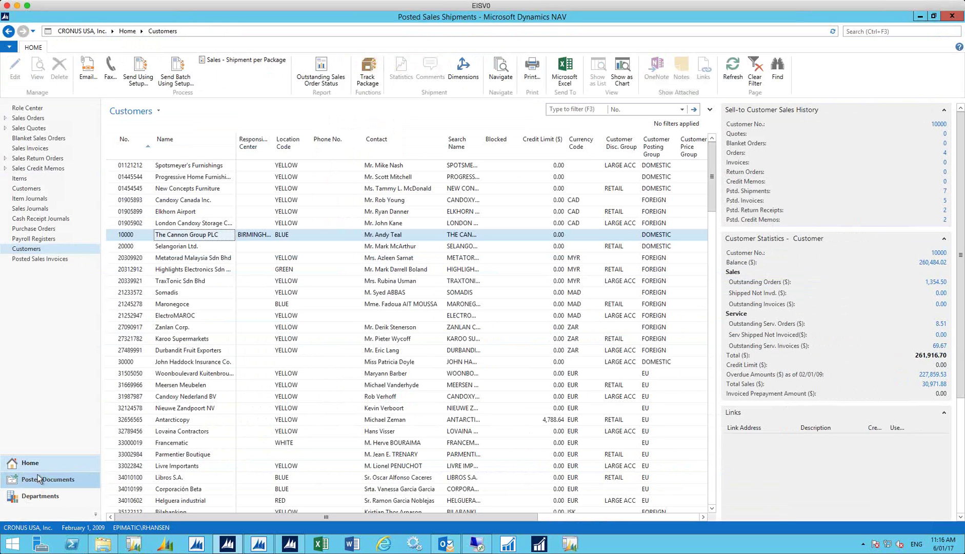
{"action": "left_click", "coordinate": [53, 119]}
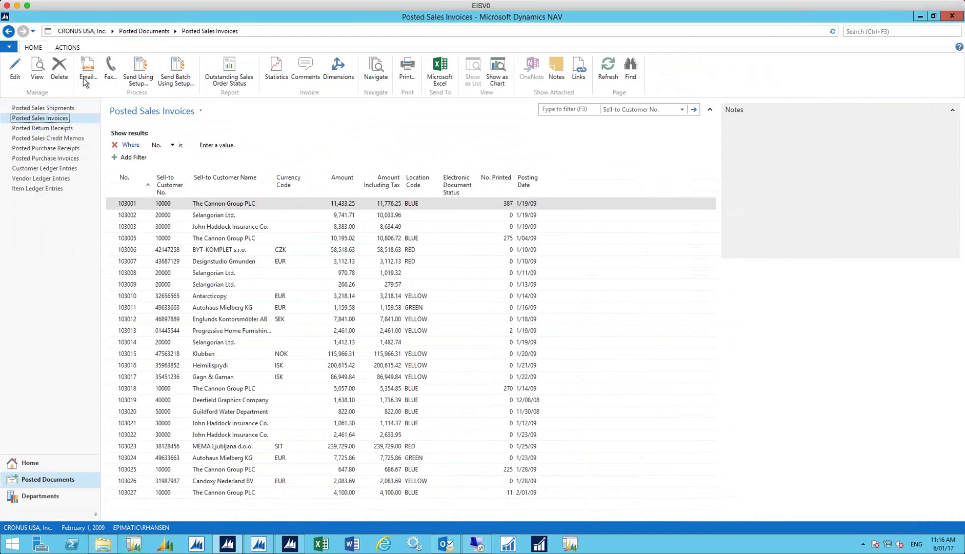
{"action": "left_click", "coordinate": [160, 206]}
{"action": "double_click", "coordinate": [161, 210]}
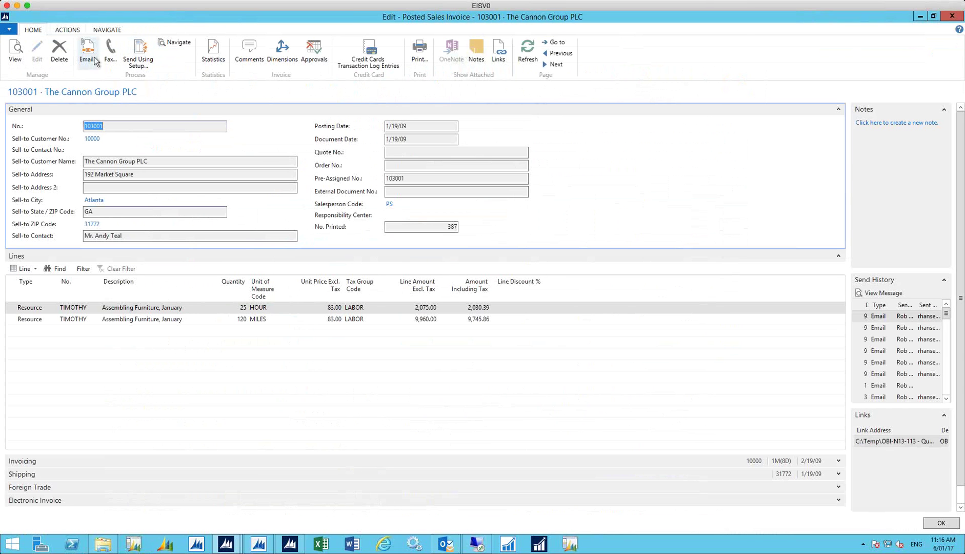
{"action": "left_click", "coordinate": [952, 16]}
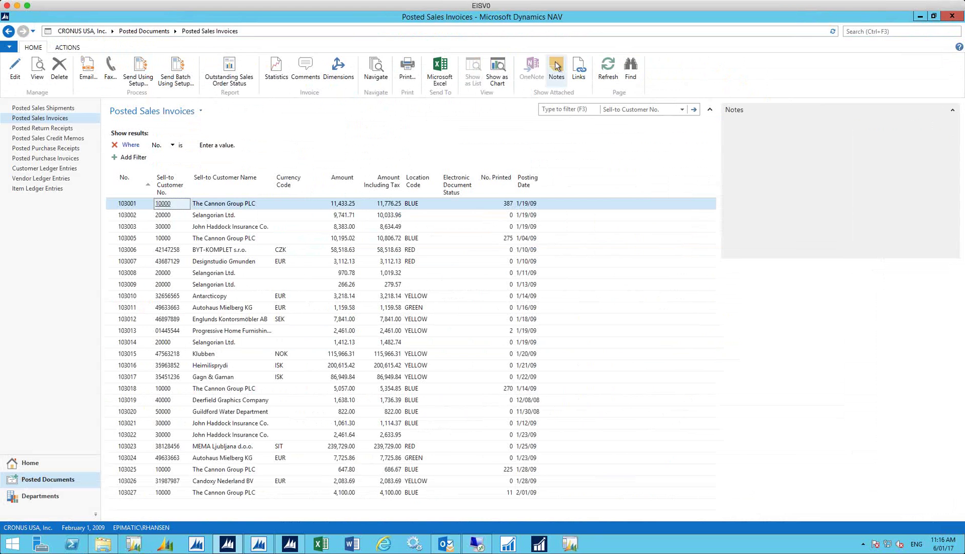
Send The Cannon Group PLC's first posted invoice using its setup with review before sending, and bring up the generated Outlook message.
{"action": "left_click", "coordinate": [204, 205]}
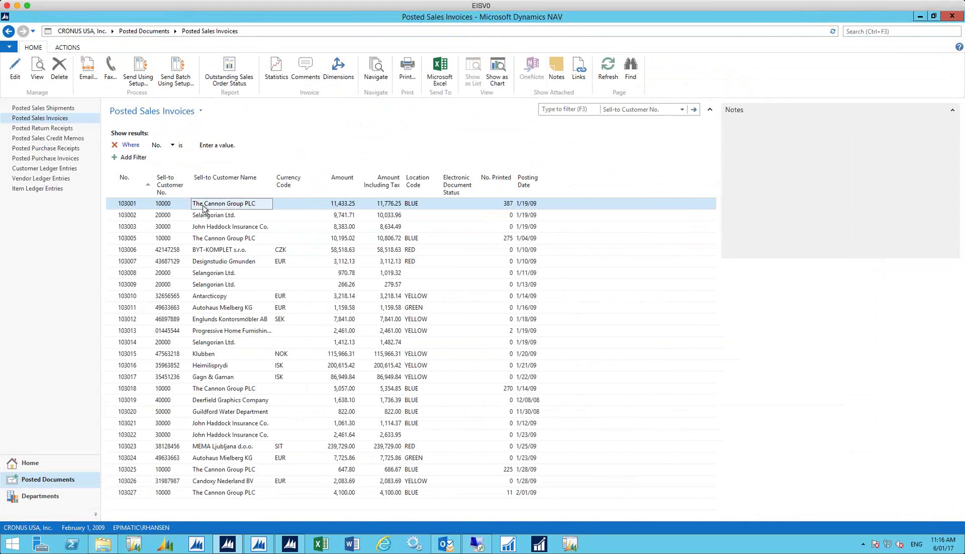
{"action": "left_click", "coordinate": [140, 87]}
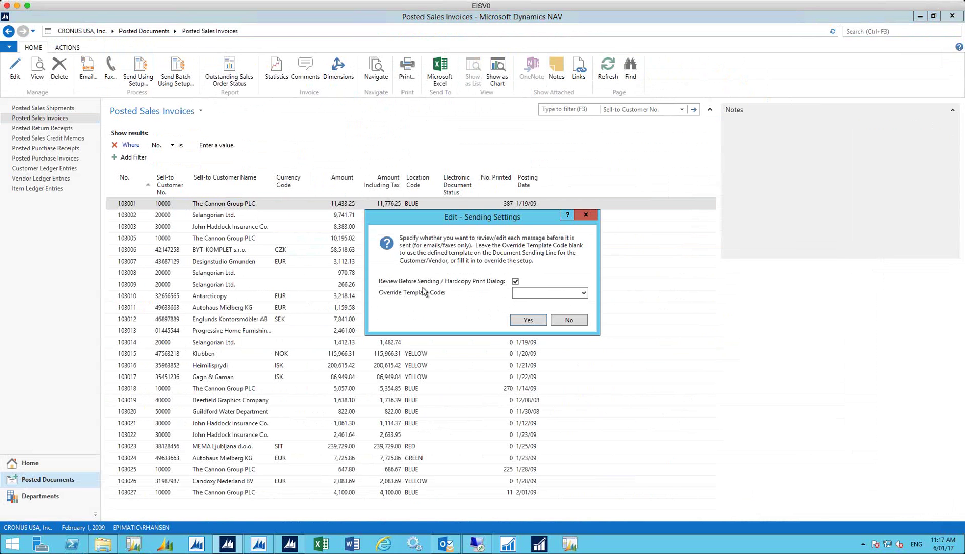
{"action": "left_click", "coordinate": [516, 321]}
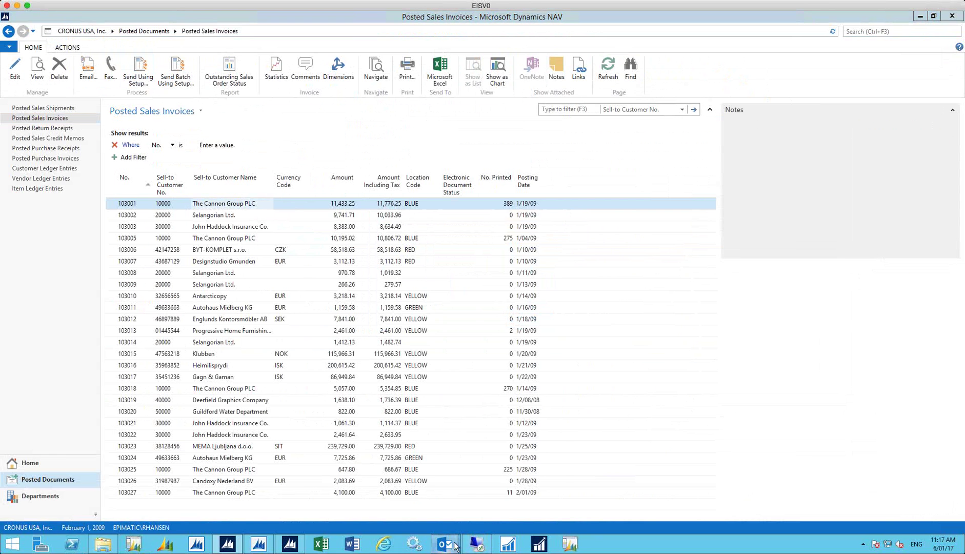
{"action": "mouse_move", "coordinate": [456, 535]}
{"action": "left_click", "coordinate": [469, 519]}
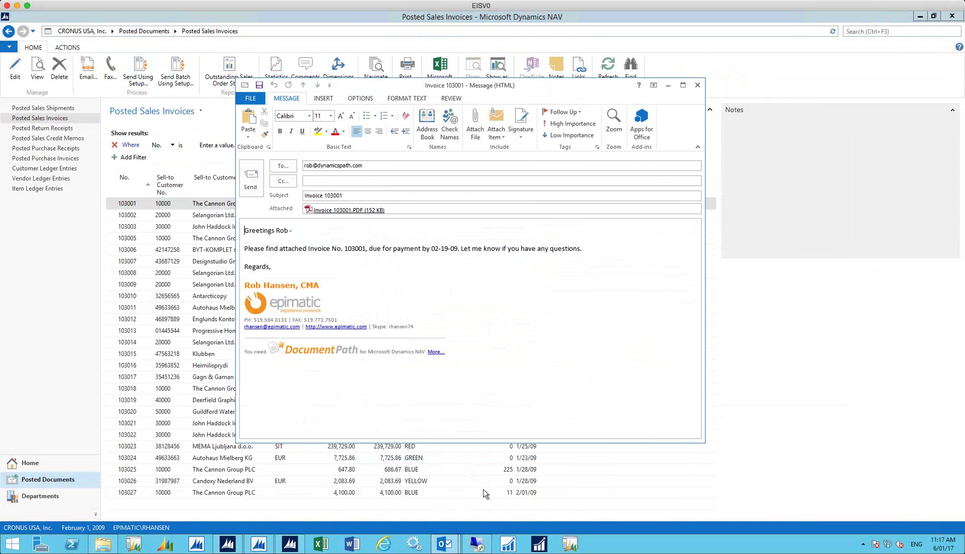
Check the invoice PDF attached to the message, and close the message without saving or sending it.
{"action": "key", "text": "shift+Tab"}
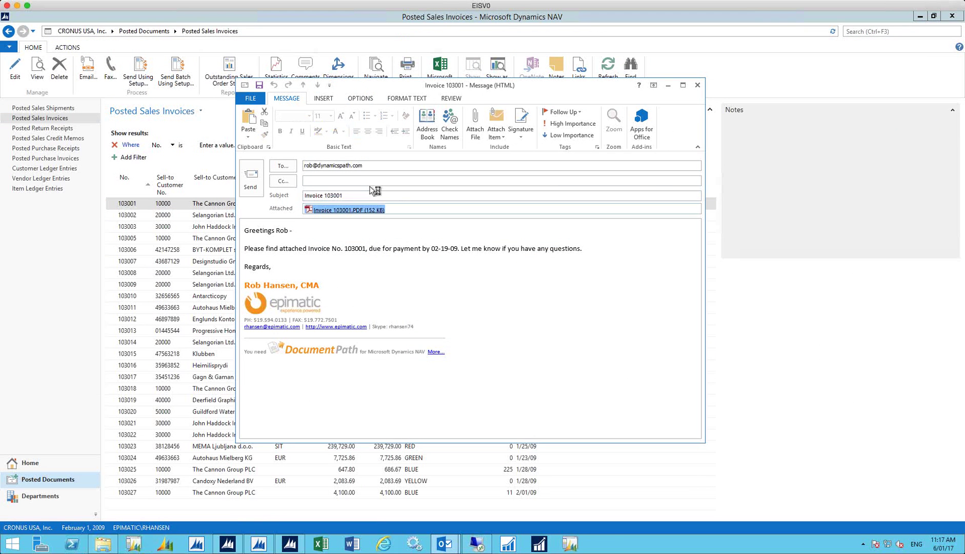
{"action": "key", "text": "Return"}
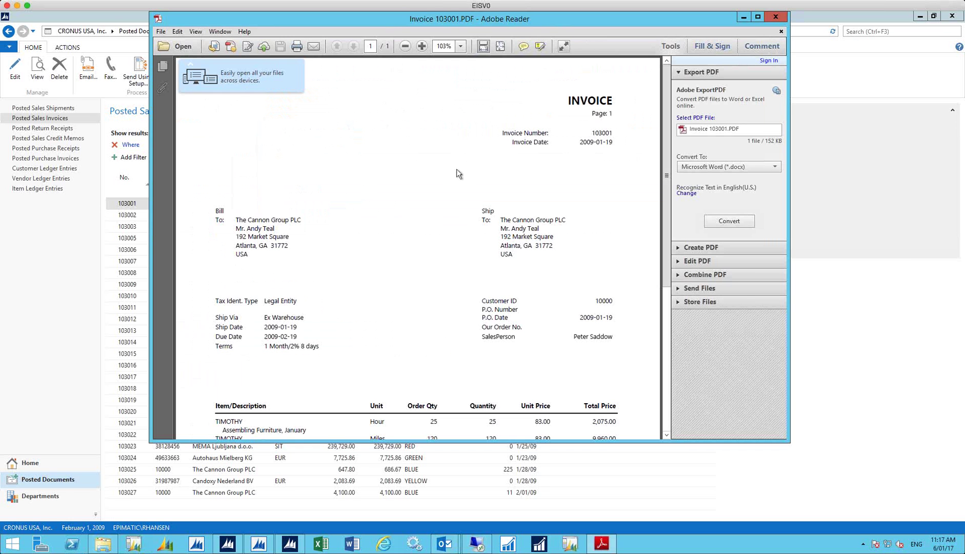
{"action": "left_click", "coordinate": [775, 16]}
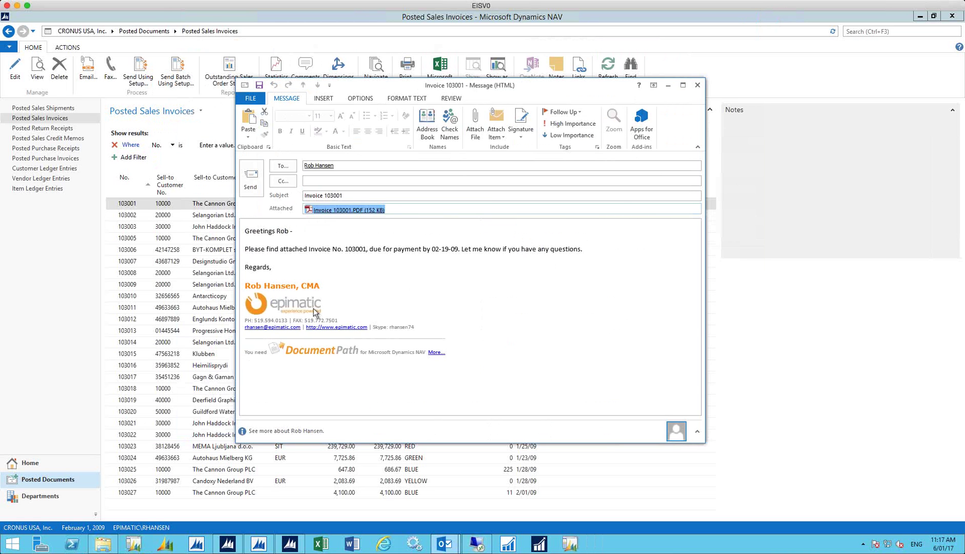
{"action": "left_click", "coordinate": [697, 86]}
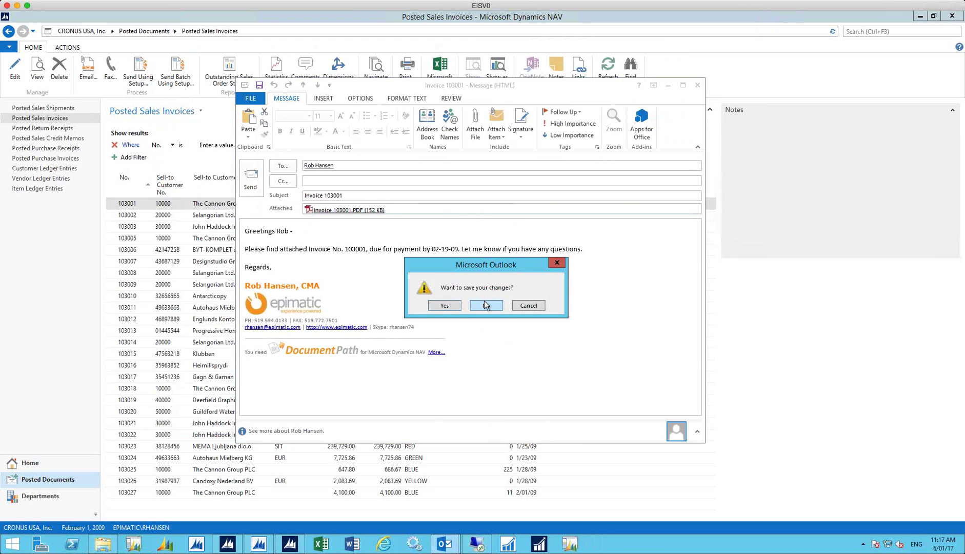
{"action": "left_click", "coordinate": [485, 305]}
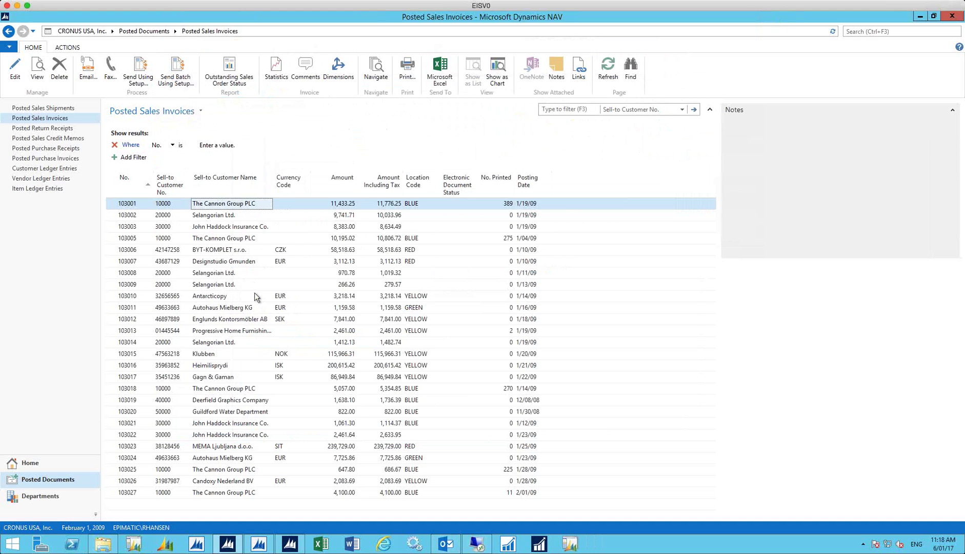
Examine the batch handling methods in the batch sending settings for posted sales invoices, and close the settings without sending.
{"action": "left_click", "coordinate": [186, 82]}
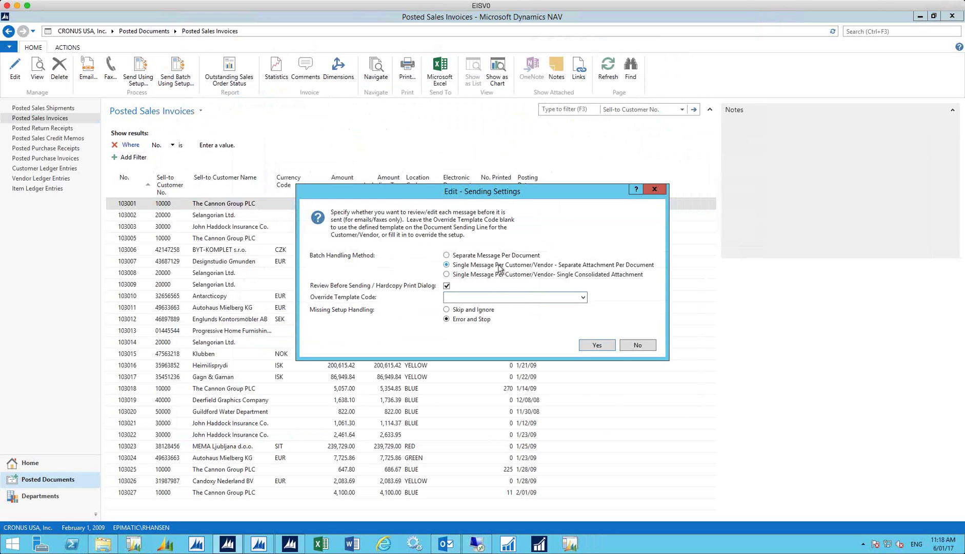
{"action": "left_click", "coordinate": [490, 274]}
{"action": "left_click", "coordinate": [663, 190]}
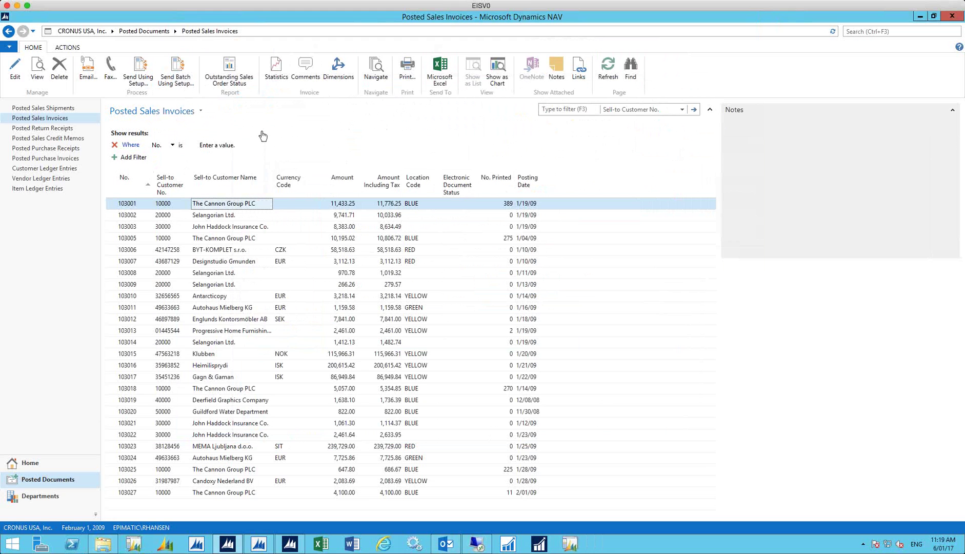
Open the Send Customer Statements task in the DocumentPath department, review its options and customer filters, and close it without sending.
{"action": "left_click", "coordinate": [53, 493]}
{"action": "left_click", "coordinate": [21, 224]}
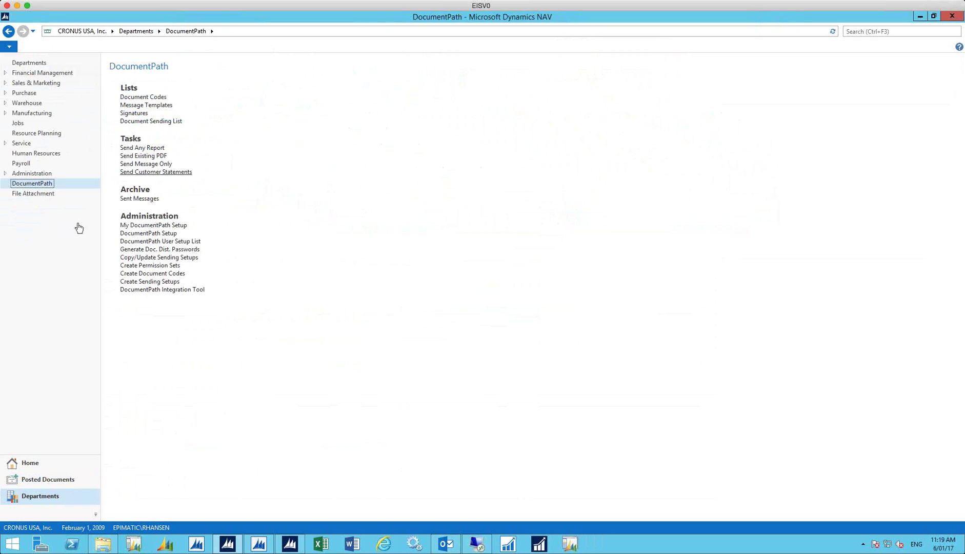
{"action": "left_click", "coordinate": [156, 173]}
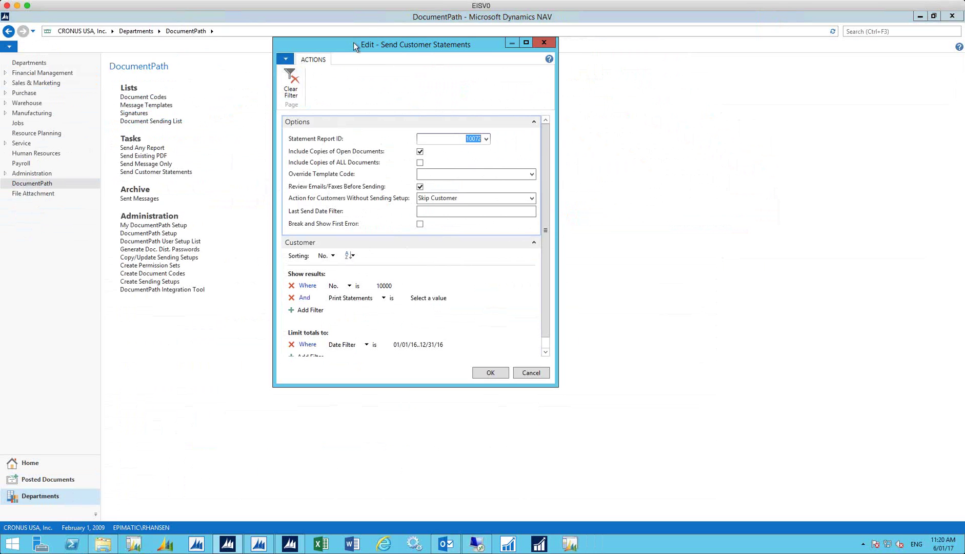
{"action": "left_click", "coordinate": [542, 45]}
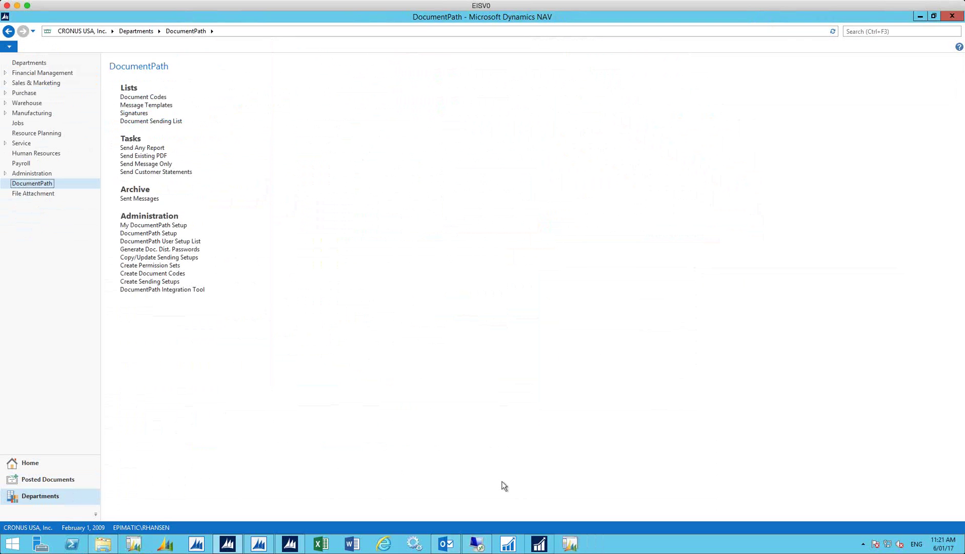
Switch to the Accounting Manager Role Center window, enlarge the My Reports area and expand its Inventory group.
{"action": "left_click", "coordinate": [285, 548]}
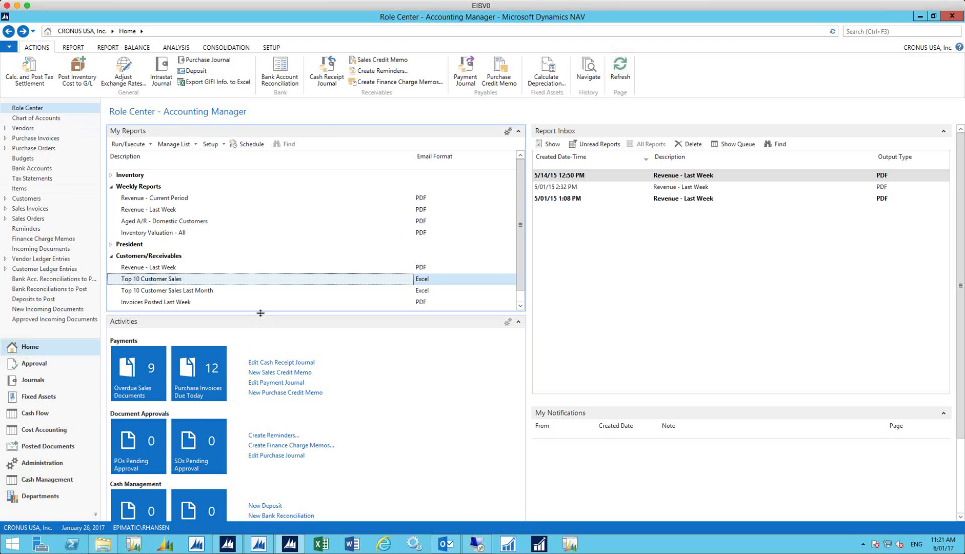
{"action": "left_click_drag", "start_coordinate": [261, 313], "coordinate": [259, 342]}
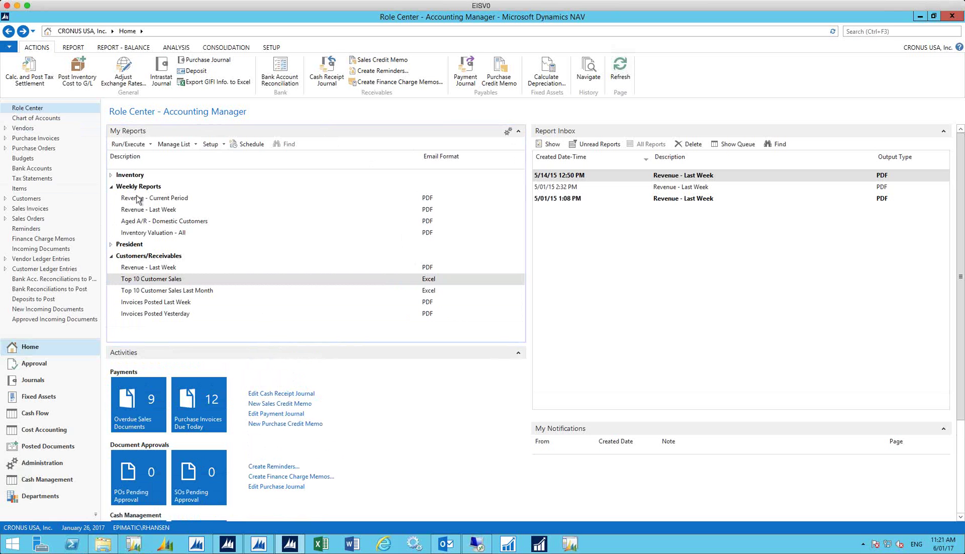
{"action": "left_click", "coordinate": [111, 175]}
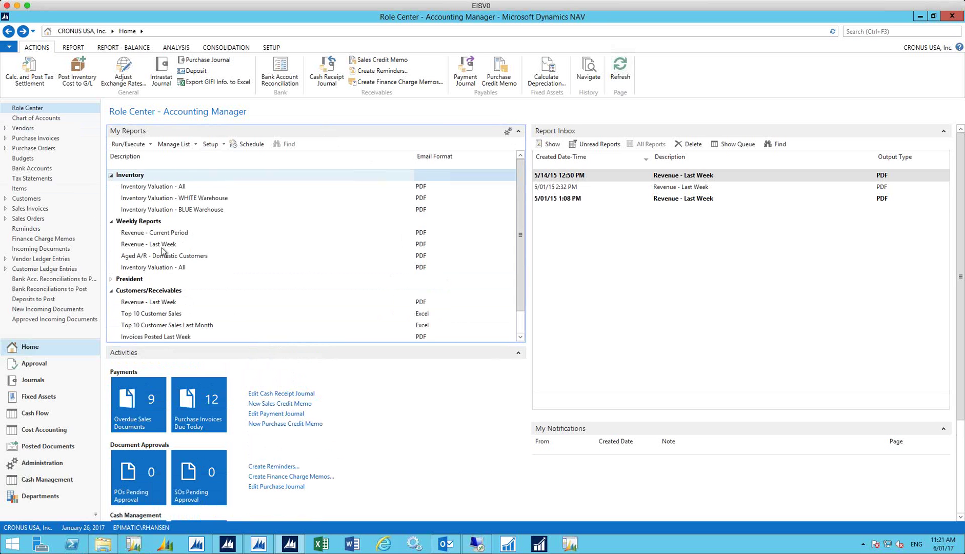
Open the saved report settings for Revenue - Last Week, view the stored filters and options, and cancel out of them.
{"action": "left_click", "coordinate": [209, 144]}
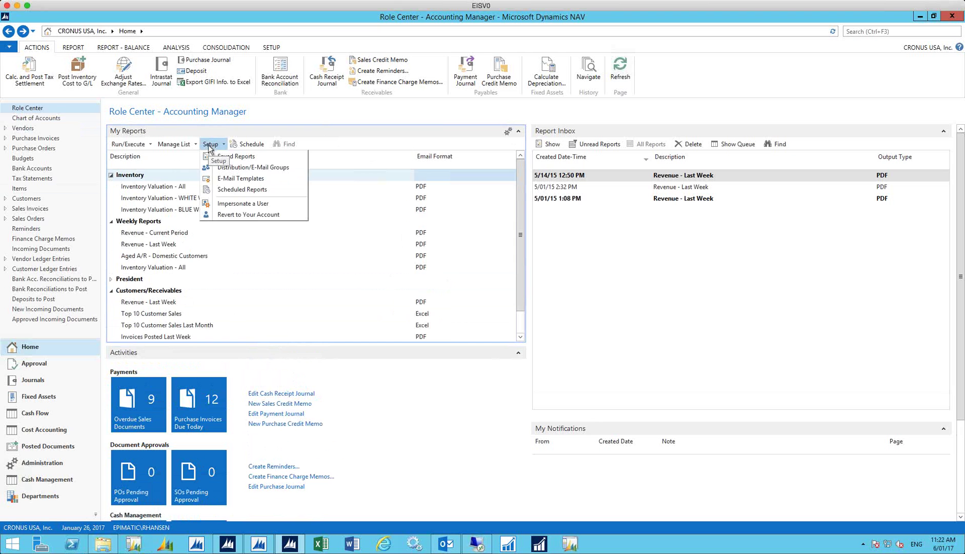
{"action": "left_click", "coordinate": [249, 158]}
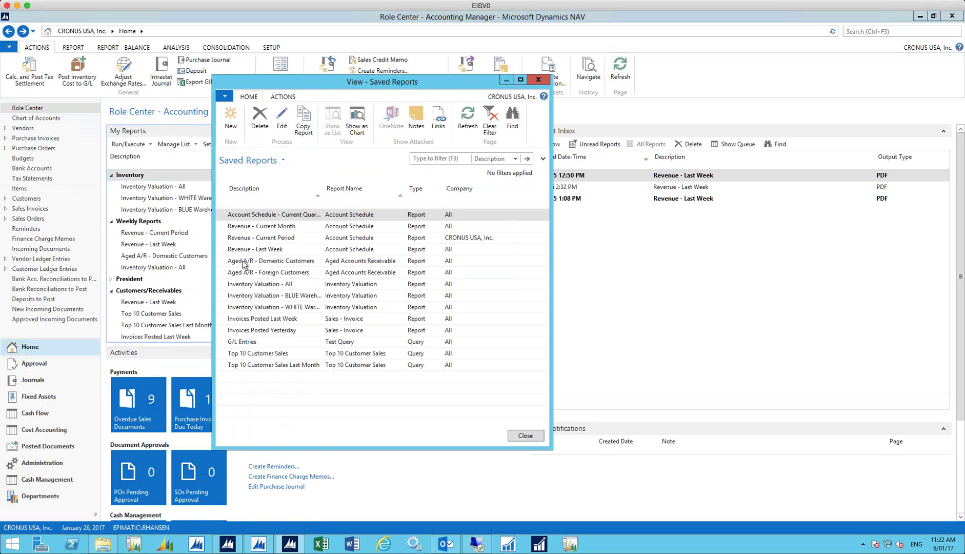
{"action": "left_click", "coordinate": [256, 252]}
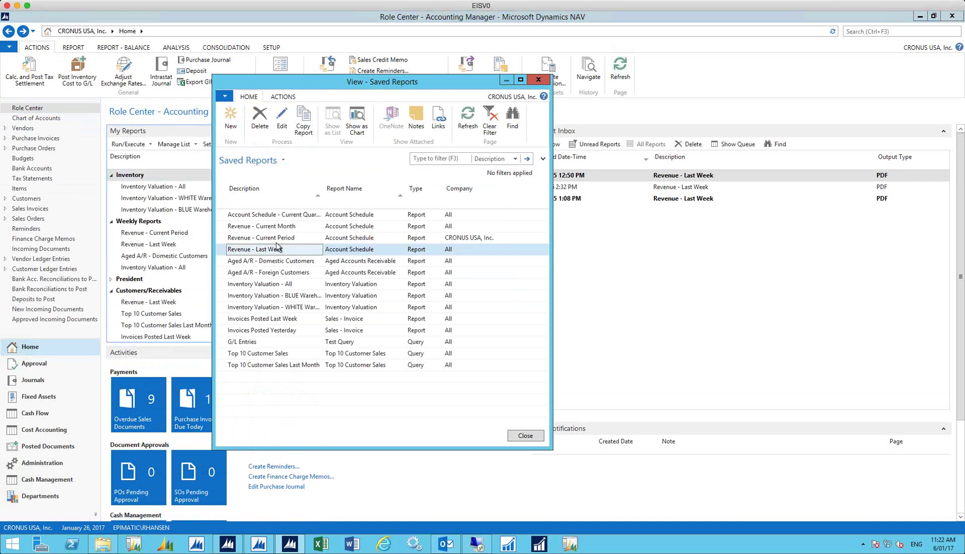
{"action": "left_click", "coordinate": [276, 117]}
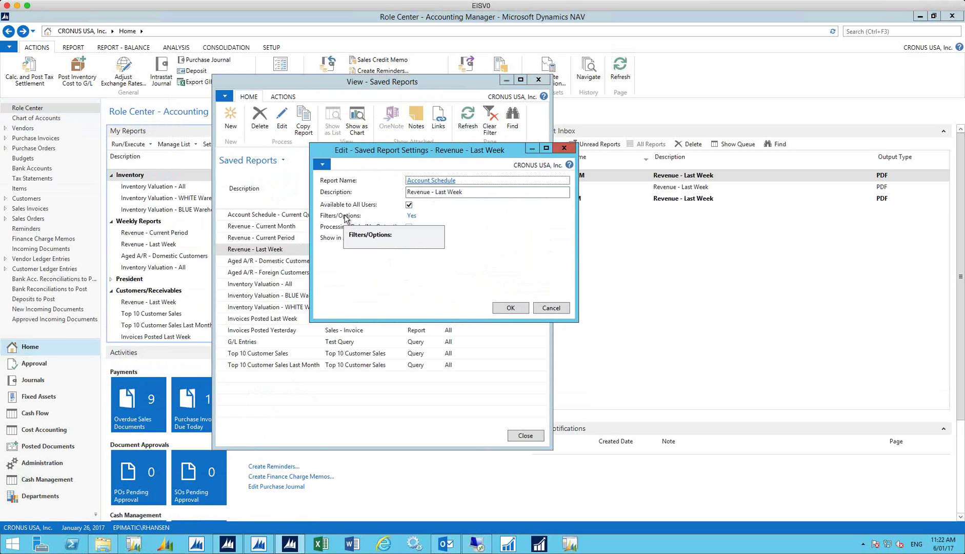
{"action": "left_click", "coordinate": [411, 217]}
{"action": "left_click", "coordinate": [478, 262]}
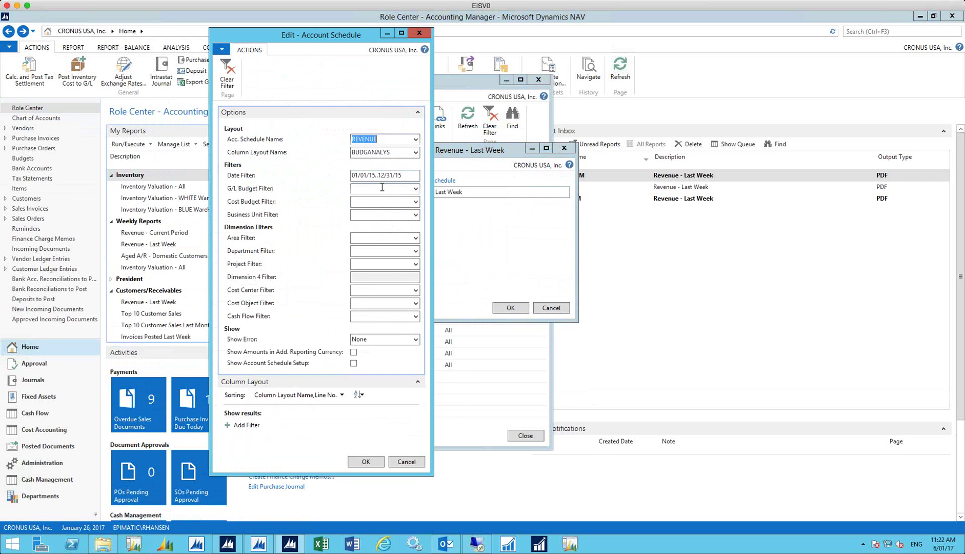
{"action": "left_click", "coordinate": [409, 461]}
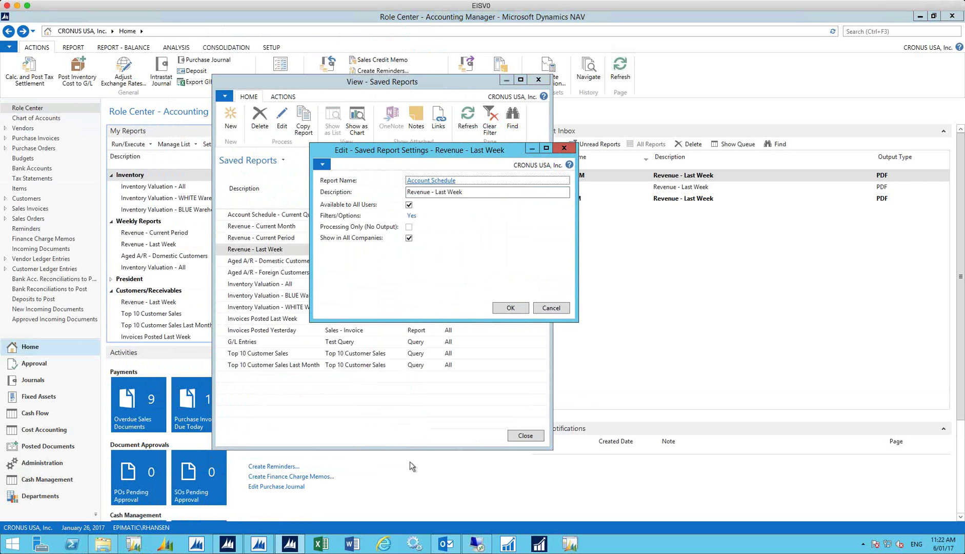
View the dynamic date filters of Revenue - Last Week, and close its settings without saving along with the saved reports list.
{"action": "left_click", "coordinate": [413, 216]}
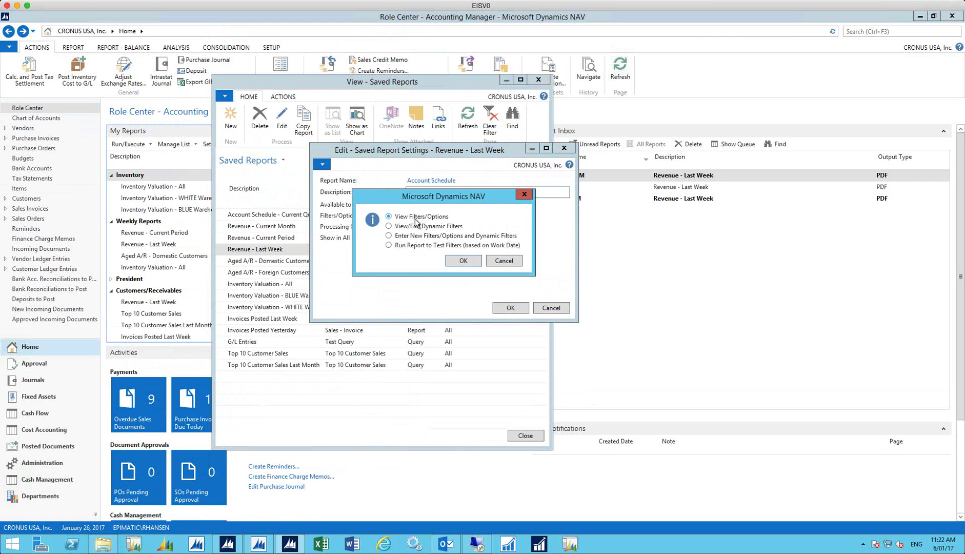
{"action": "left_click", "coordinate": [417, 226]}
{"action": "left_click", "coordinate": [449, 260]}
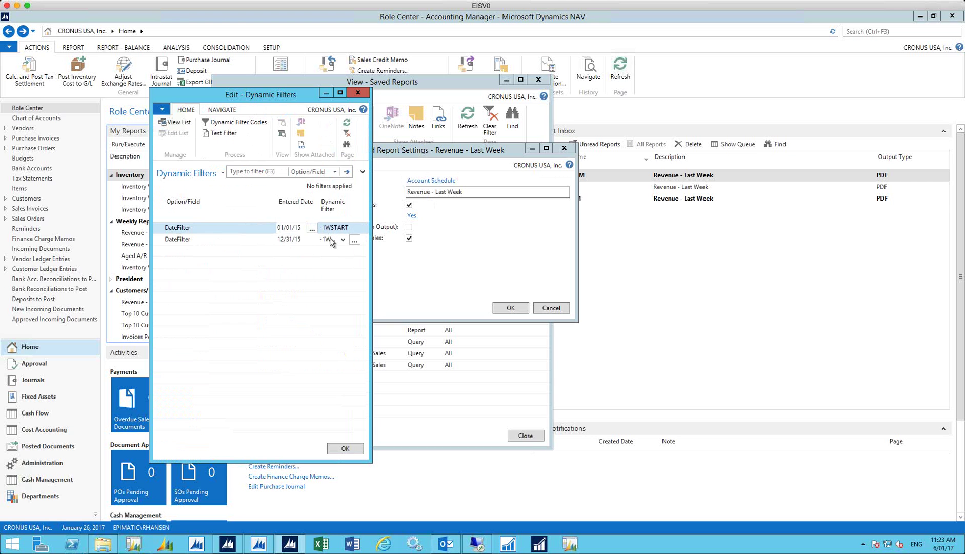
{"action": "left_click", "coordinate": [355, 93]}
{"action": "left_click", "coordinate": [575, 149]}
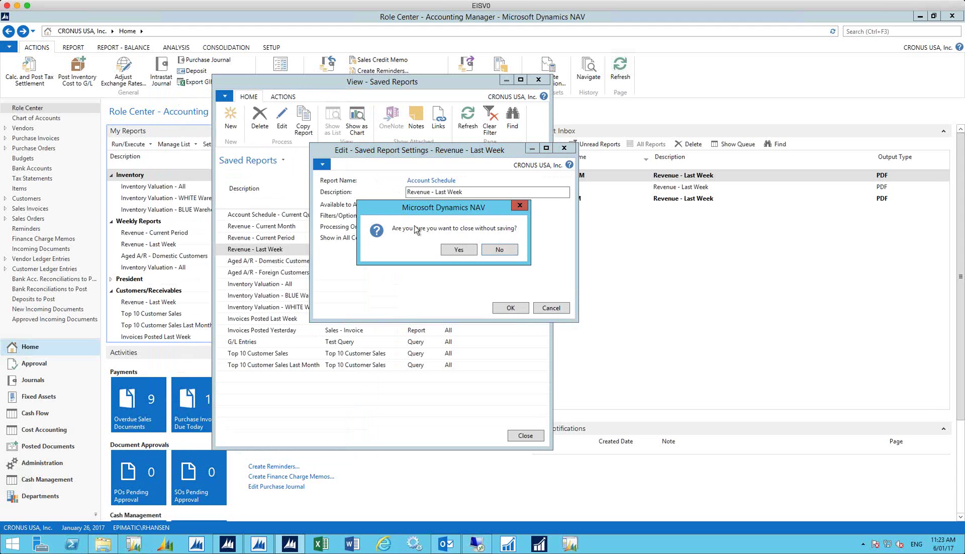
{"action": "left_click", "coordinate": [450, 250]}
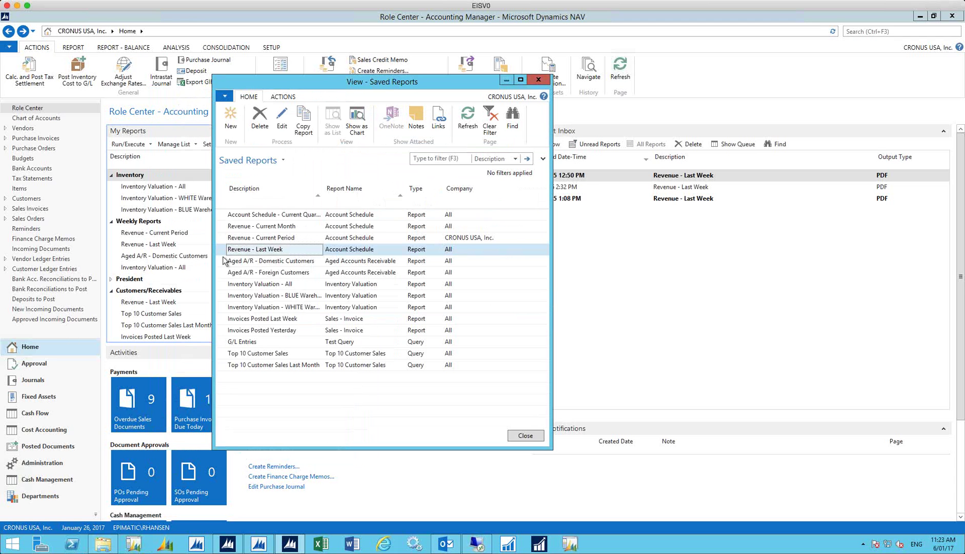
{"action": "left_click", "coordinate": [542, 79]}
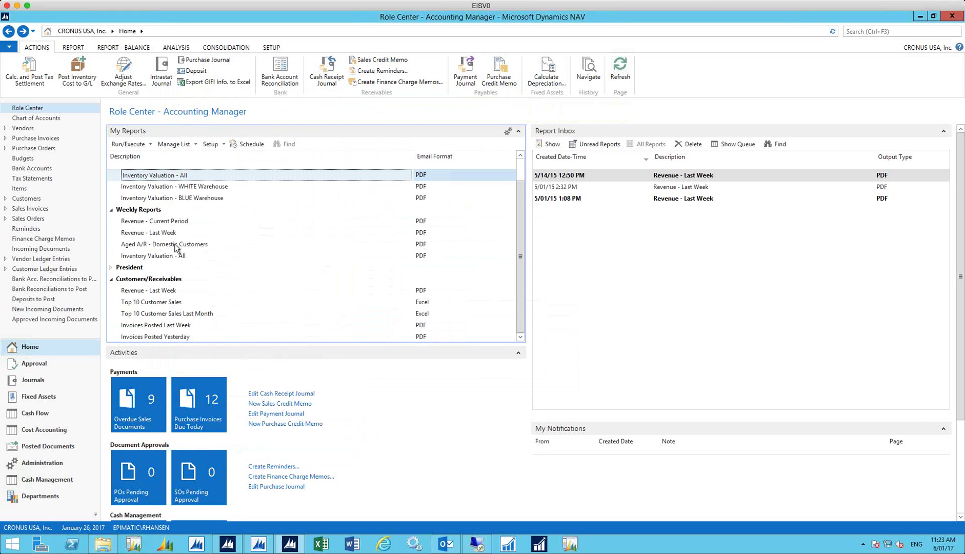
Preview the Revenue - Last Week report from the Weekly Reports group and close the preview.
{"action": "double_click", "coordinate": [173, 235]}
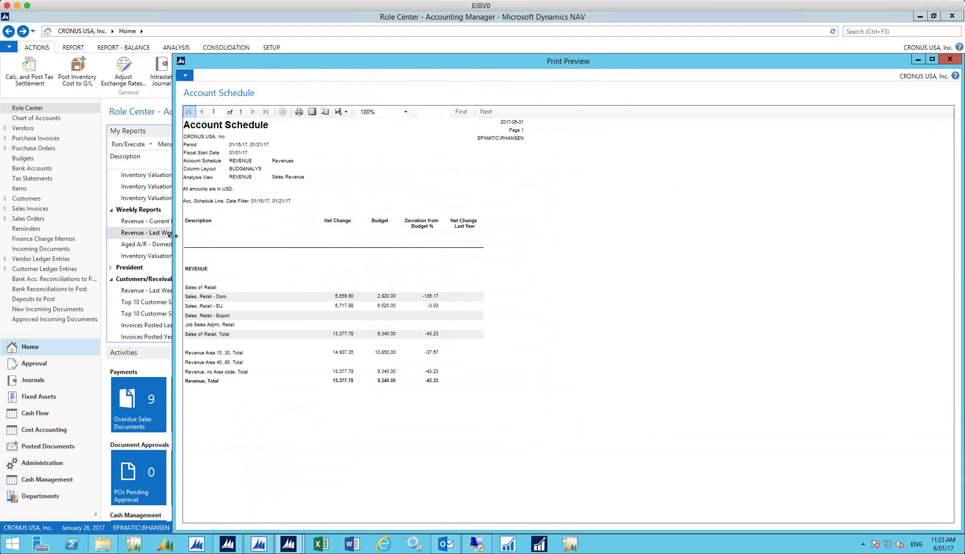
{"action": "left_click", "coordinate": [950, 59]}
{"action": "double_click", "coordinate": [184, 235]}
{"action": "left_click", "coordinate": [944, 61]}
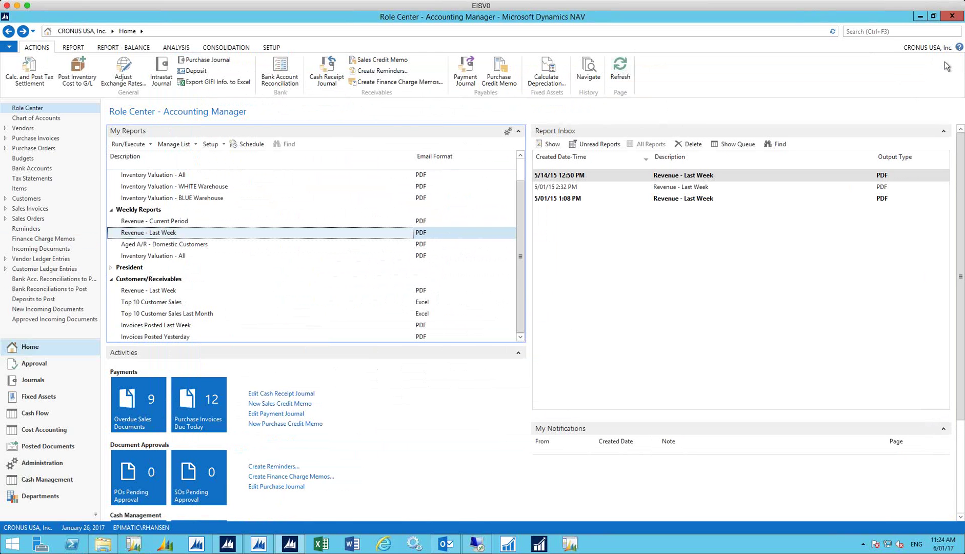
Start distributing the Weekly Reports group by e-mail, enlarge and review its distribution settings, and cancel without sending.
{"action": "left_click", "coordinate": [137, 210]}
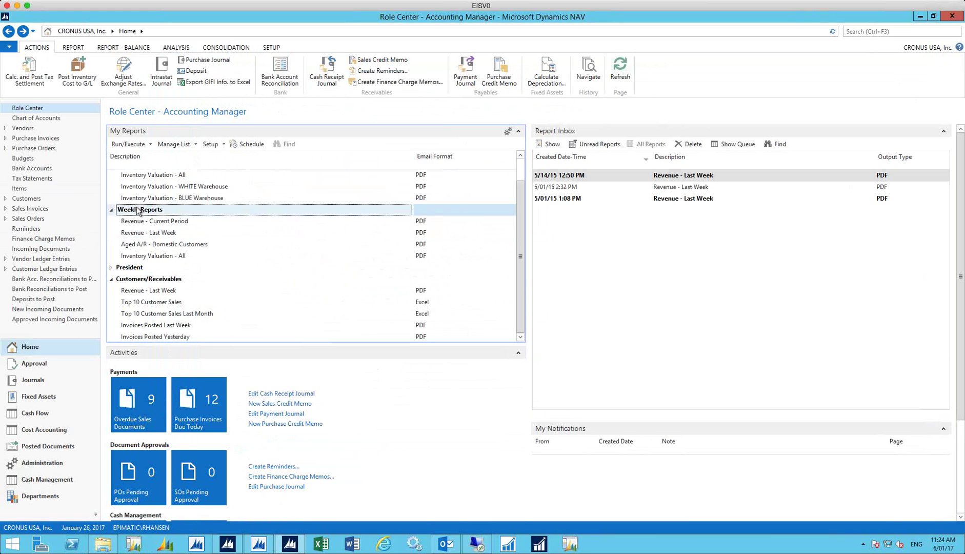
{"action": "left_click", "coordinate": [136, 145]}
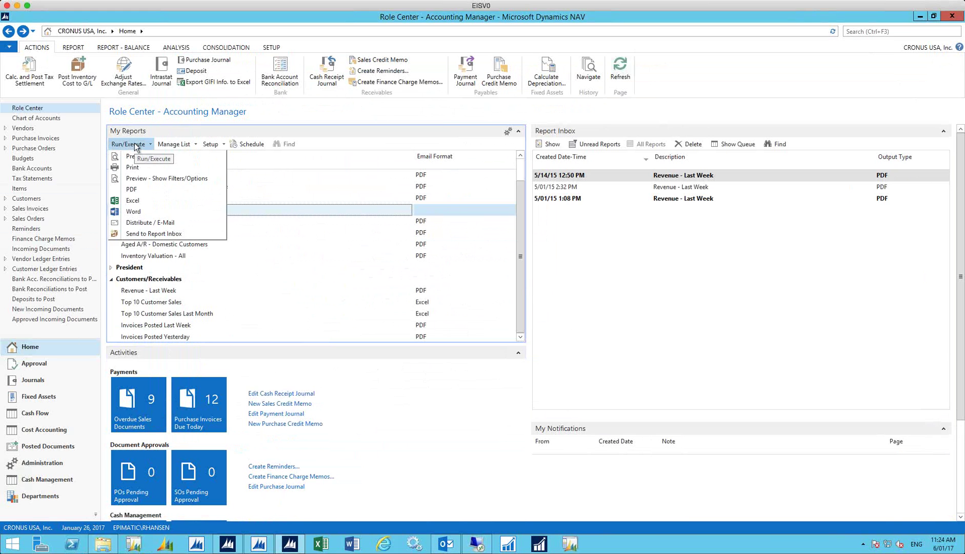
{"action": "left_click", "coordinate": [139, 223]}
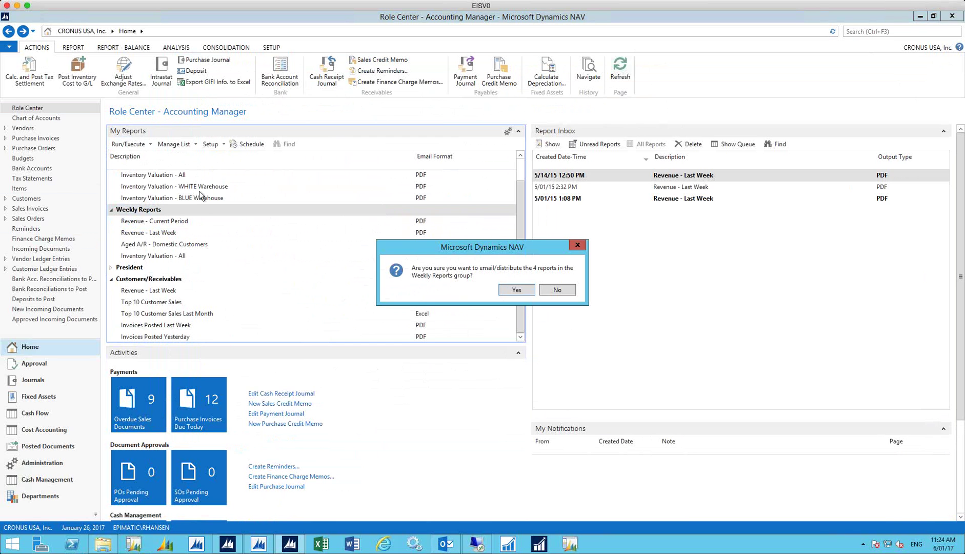
{"action": "left_click", "coordinate": [531, 290]}
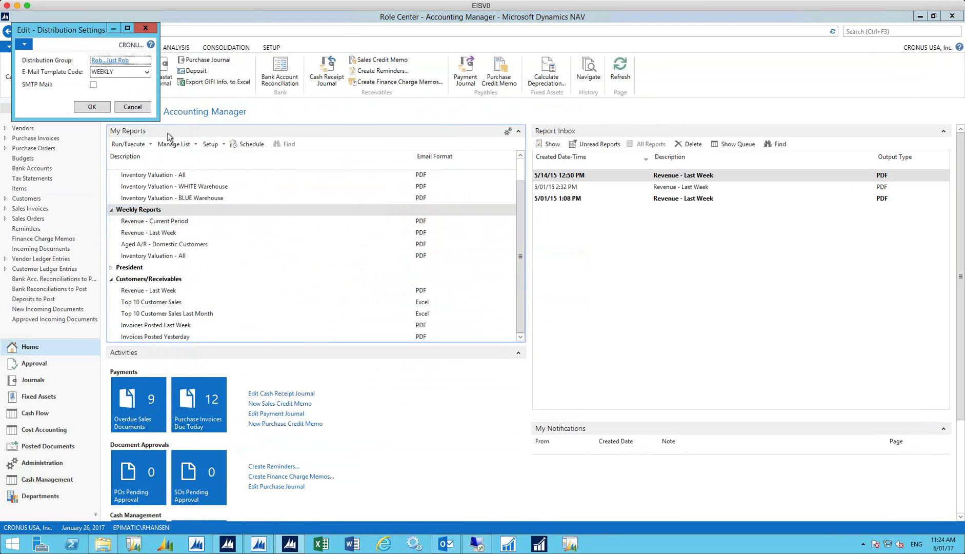
{"action": "left_click_drag", "start_coordinate": [159, 121], "coordinate": [238, 169]}
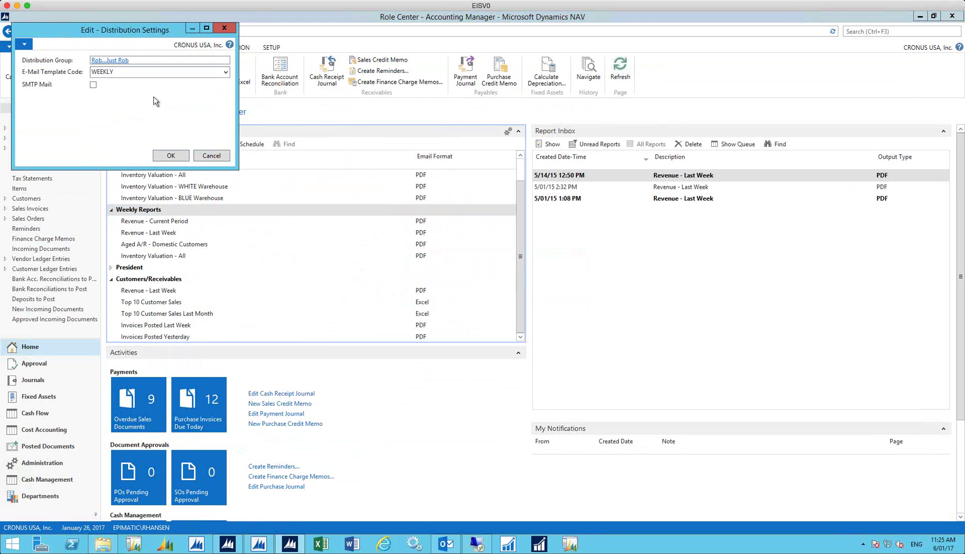
{"action": "left_click", "coordinate": [208, 157]}
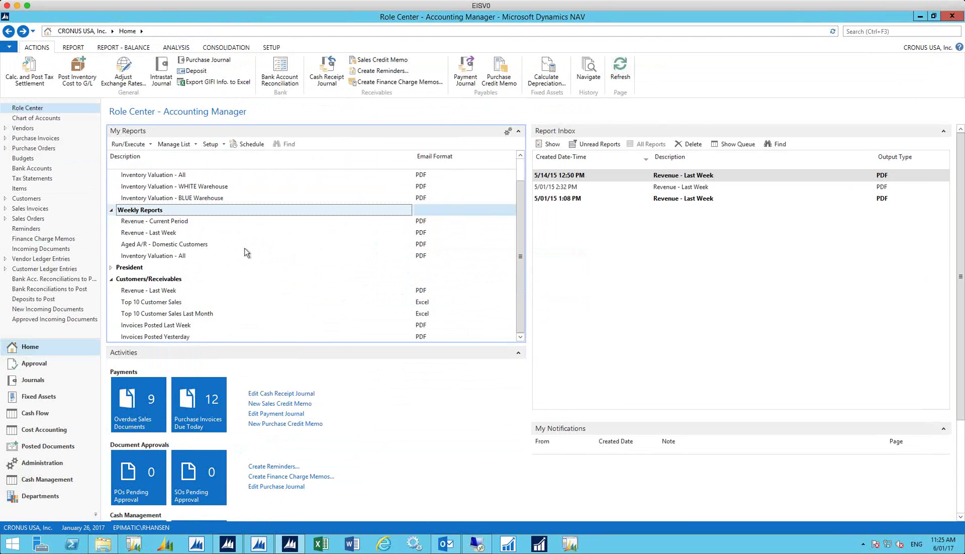
Run Top 10 Customer Sales from the Customers/Receivables group, view the Excel workbook, and close it without saving.
{"action": "left_click", "coordinate": [129, 306]}
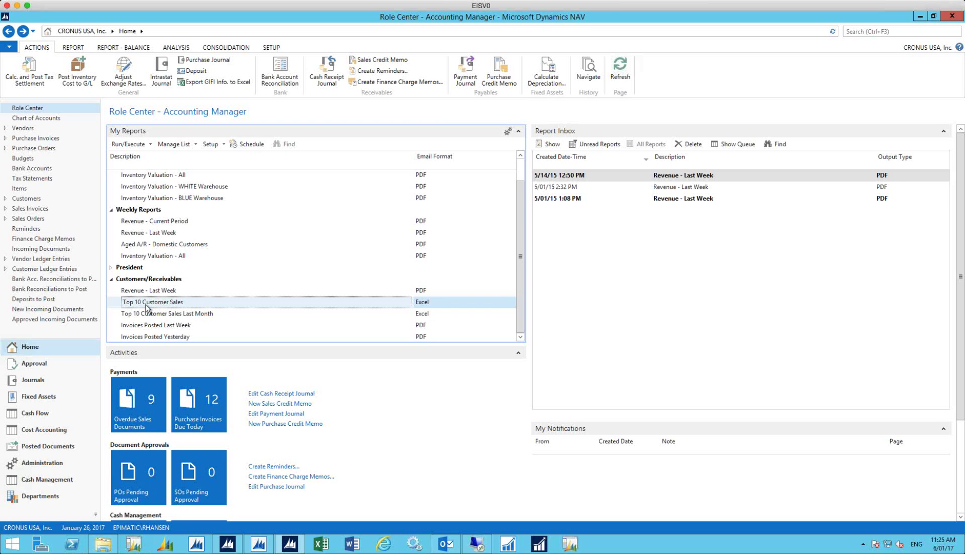
{"action": "double_click", "coordinate": [147, 305]}
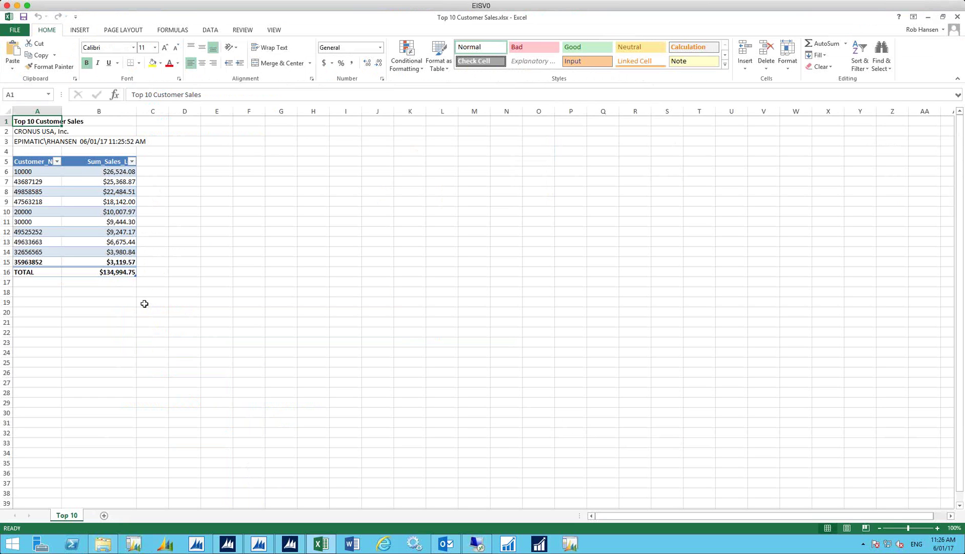
{"action": "left_click", "coordinate": [957, 17]}
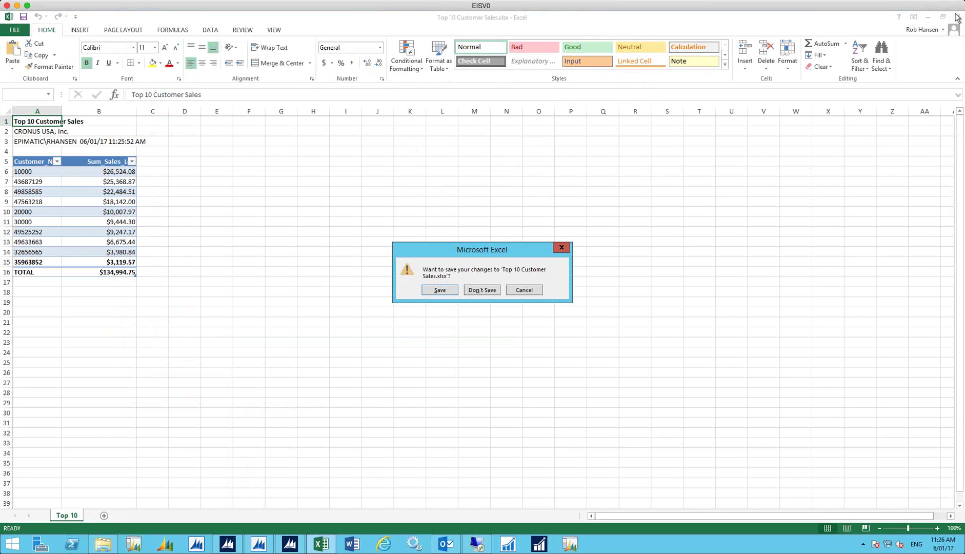
{"action": "left_click", "coordinate": [492, 289]}
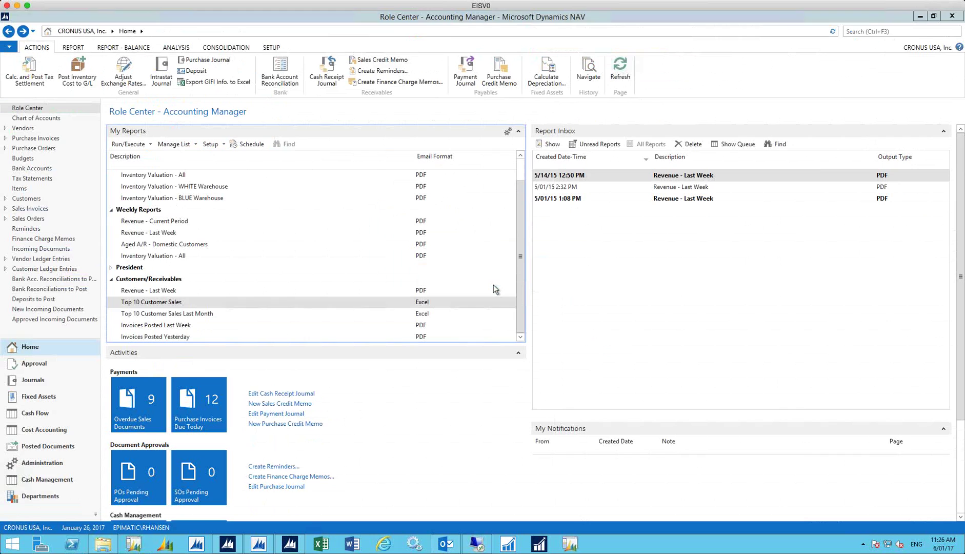
Open the scheduled reports list, review the Weekly Reports group's schedule entry, and close the list.
{"action": "left_click", "coordinate": [181, 212]}
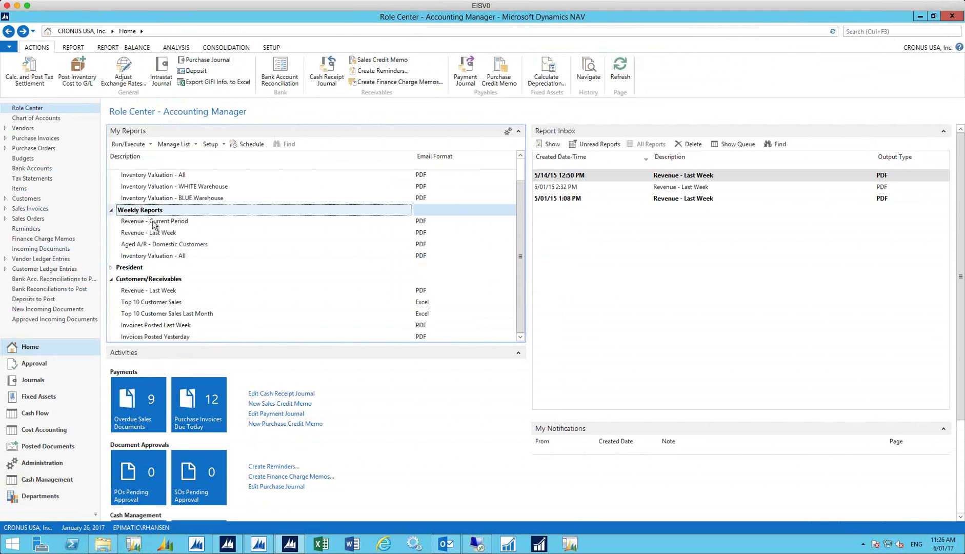
{"action": "left_click", "coordinate": [213, 145]}
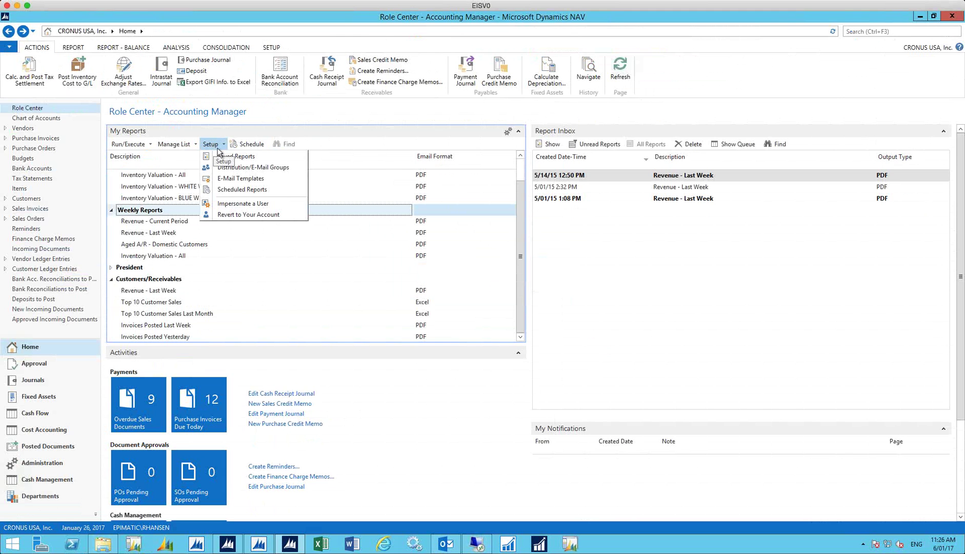
{"action": "left_click", "coordinate": [229, 189]}
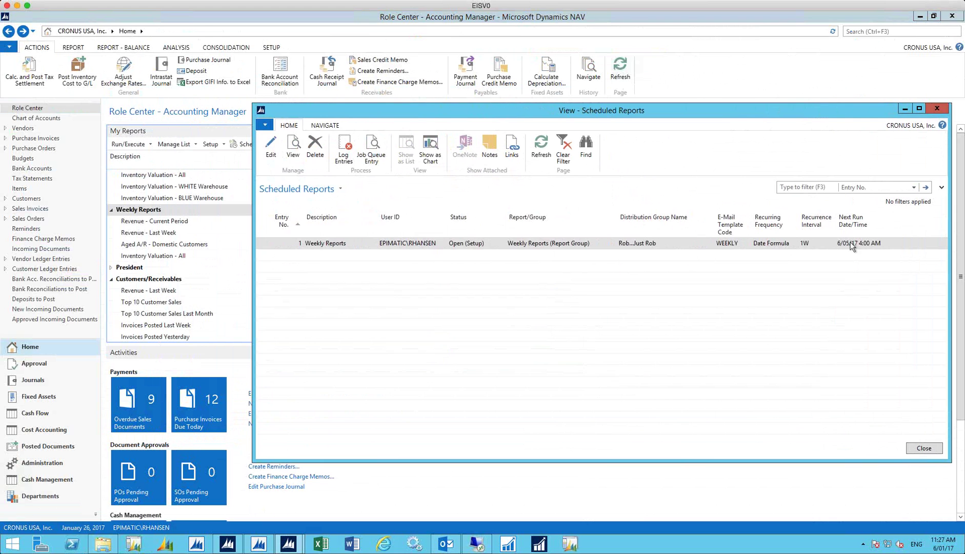
{"action": "left_click", "coordinate": [929, 111]}
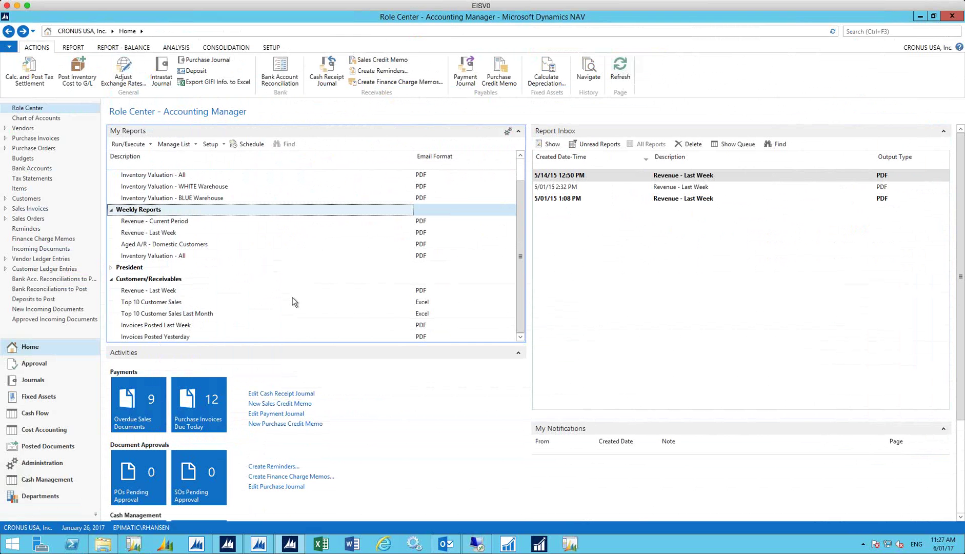
{"action": "left_click", "coordinate": [225, 545]}
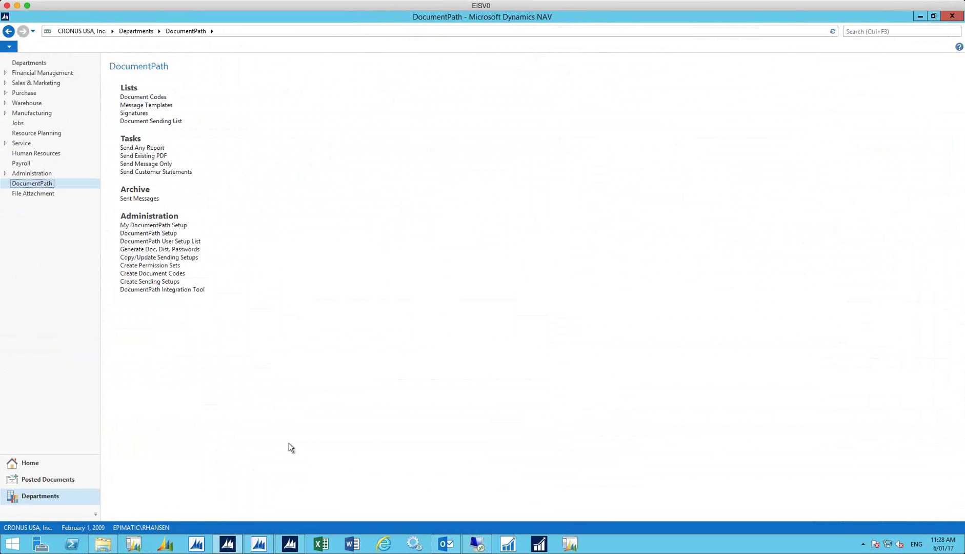
{"action": "left_click", "coordinate": [290, 542]}
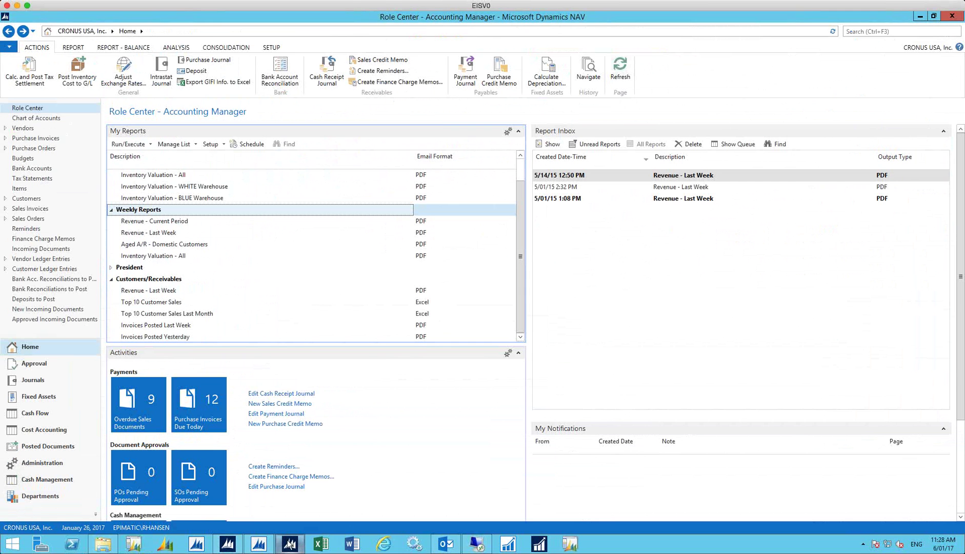
Open the saved reports list, start a new report, view the available source objects, and close everything without saving.
{"action": "left_click", "coordinate": [210, 144]}
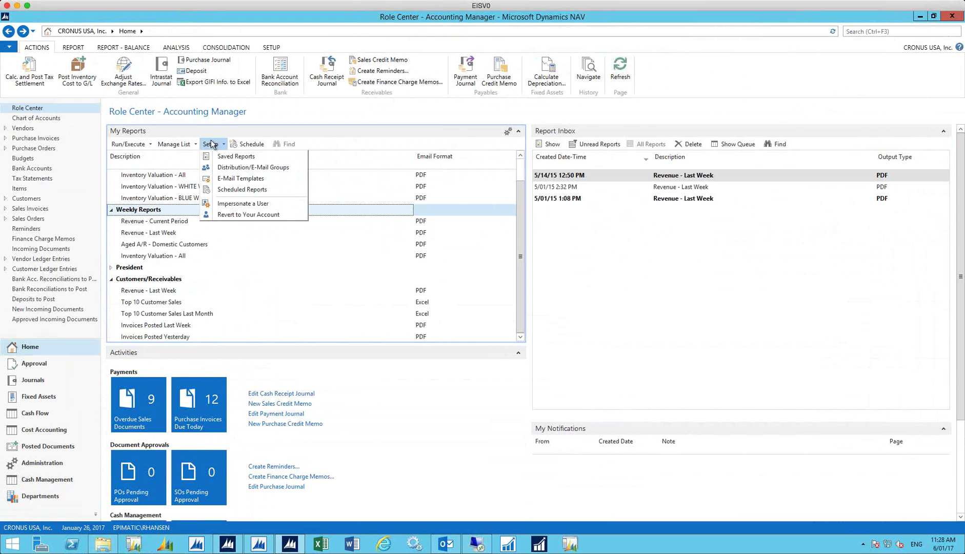
{"action": "left_click", "coordinate": [222, 156]}
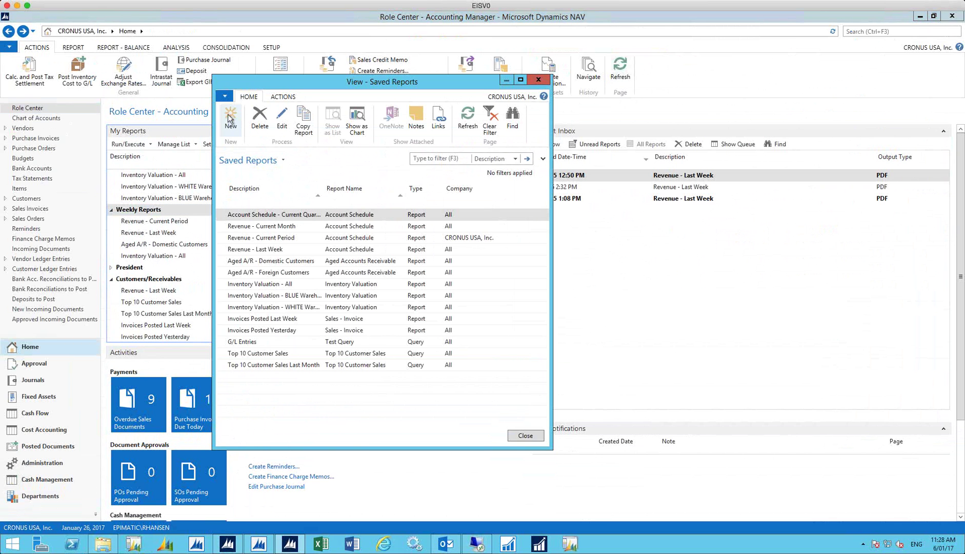
{"action": "left_click", "coordinate": [239, 124]}
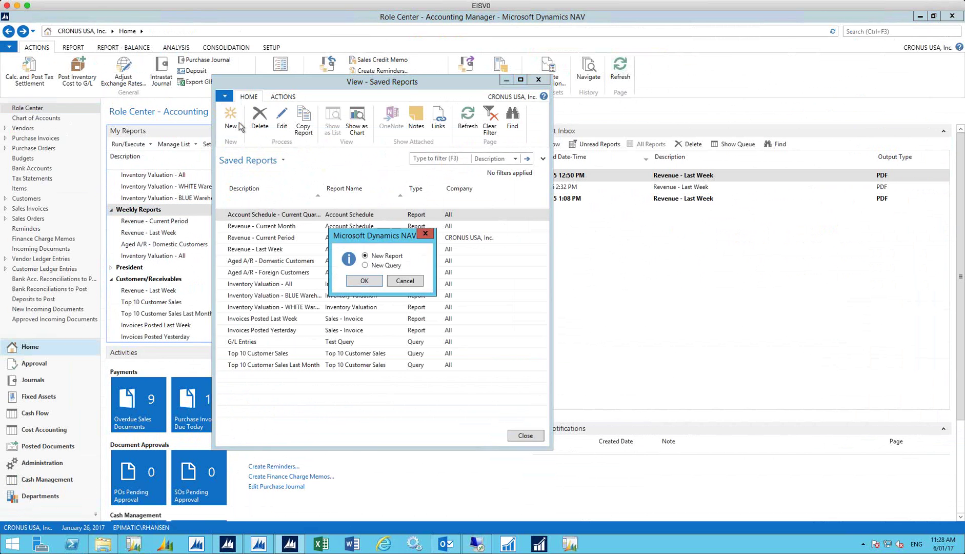
{"action": "left_click", "coordinate": [372, 281]}
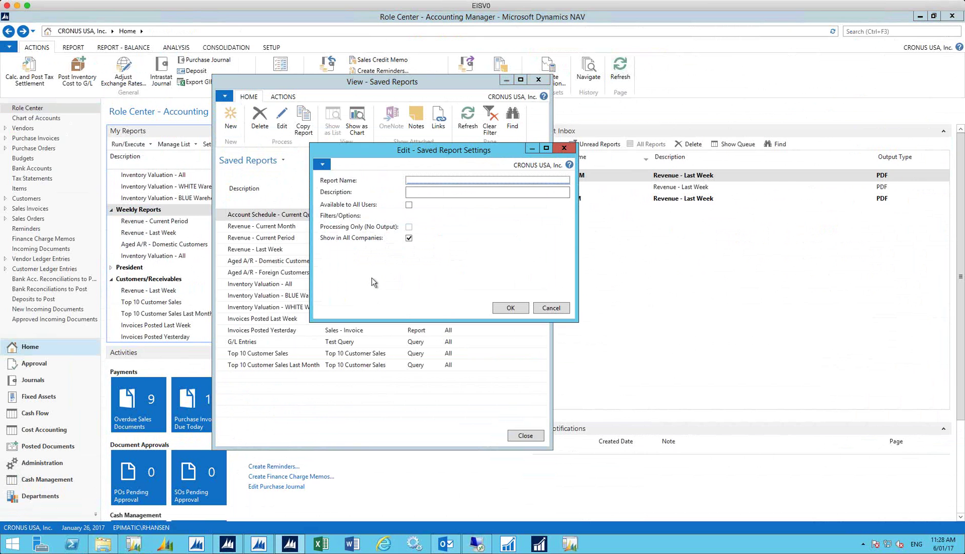
{"action": "left_click", "coordinate": [457, 181]}
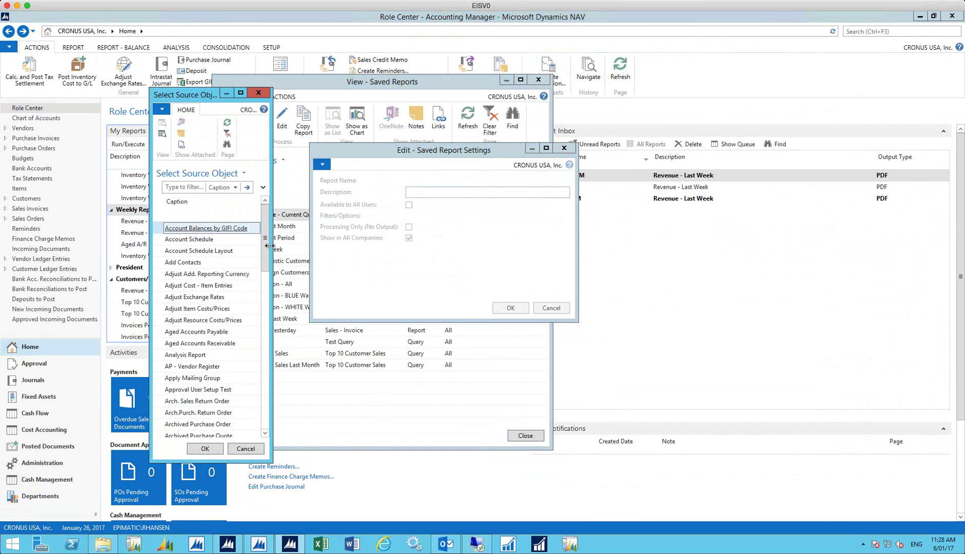
{"action": "left_click_drag", "start_coordinate": [363, 244], "coordinate": [397, 246]}
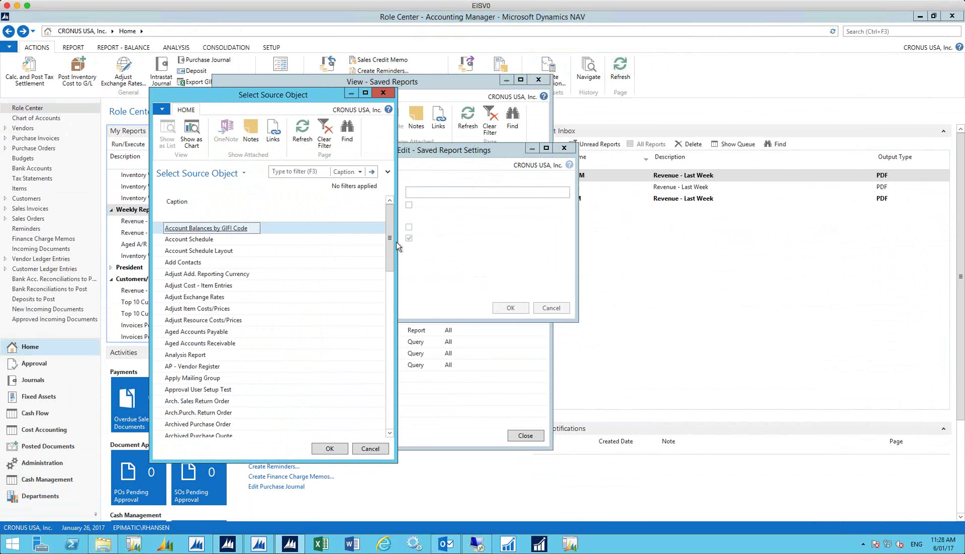
{"action": "left_click", "coordinate": [382, 92]}
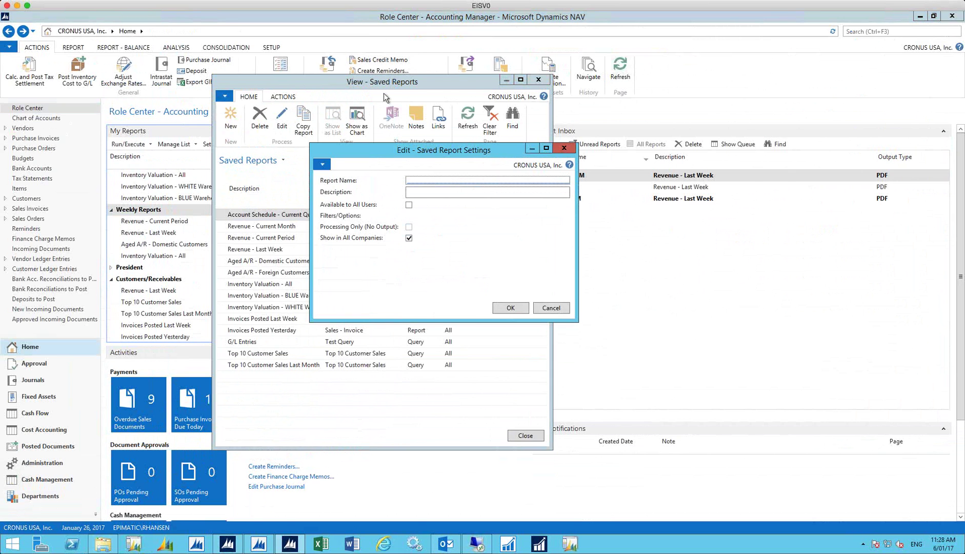
{"action": "left_click", "coordinate": [565, 147]}
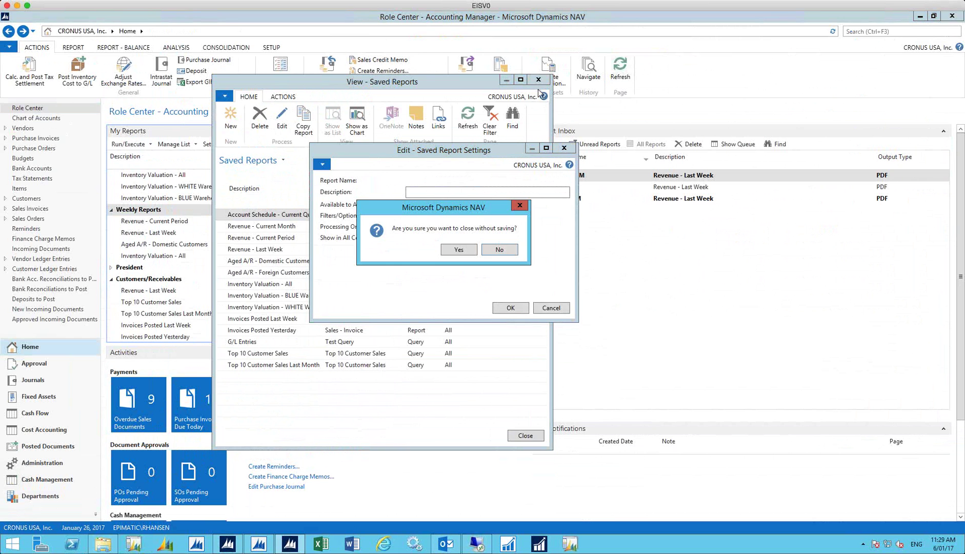
{"action": "left_click", "coordinate": [458, 249]}
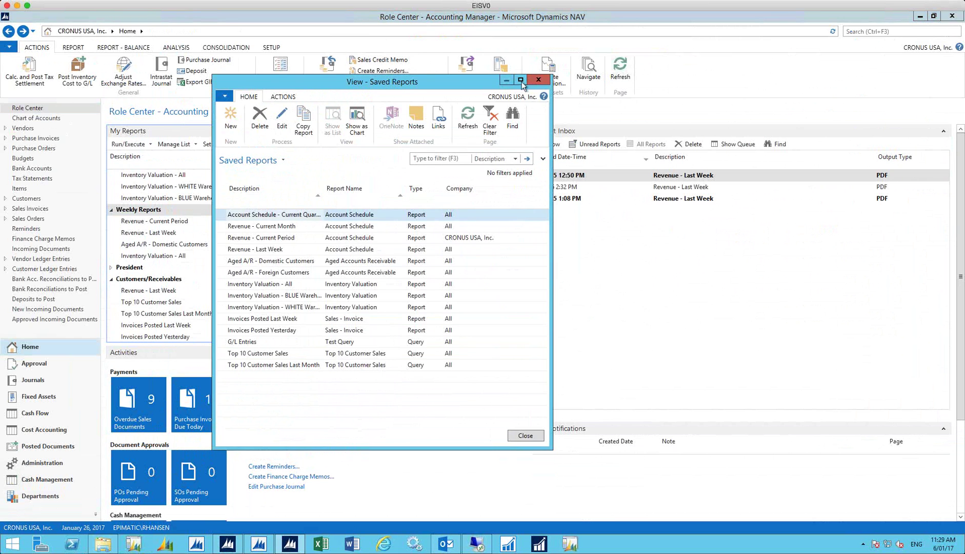
{"action": "left_click", "coordinate": [538, 80]}
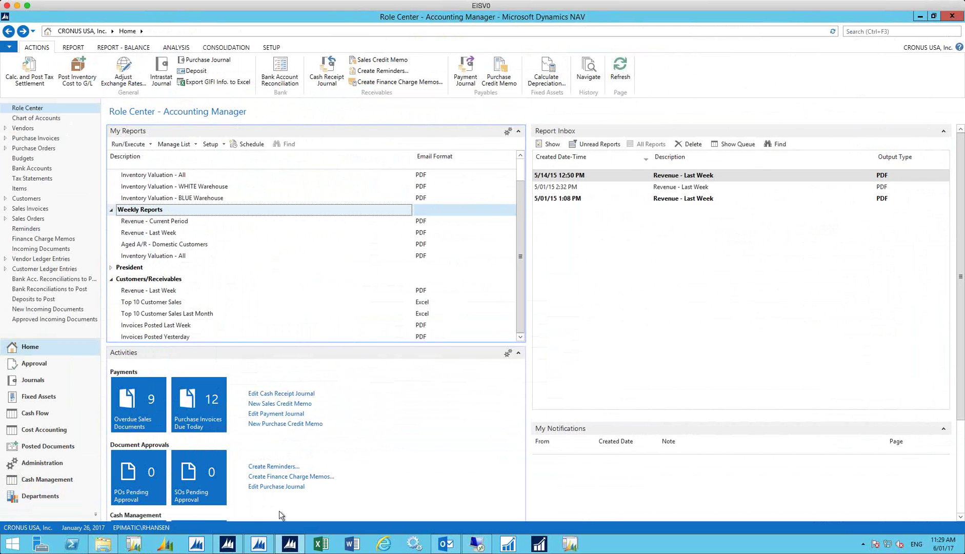
Switch to the other Dynamics NAV window, open The Cannon Group PLC's card from the Sales customers list, review its Document Sending lines, and close it.
{"action": "left_click", "coordinate": [230, 545]}
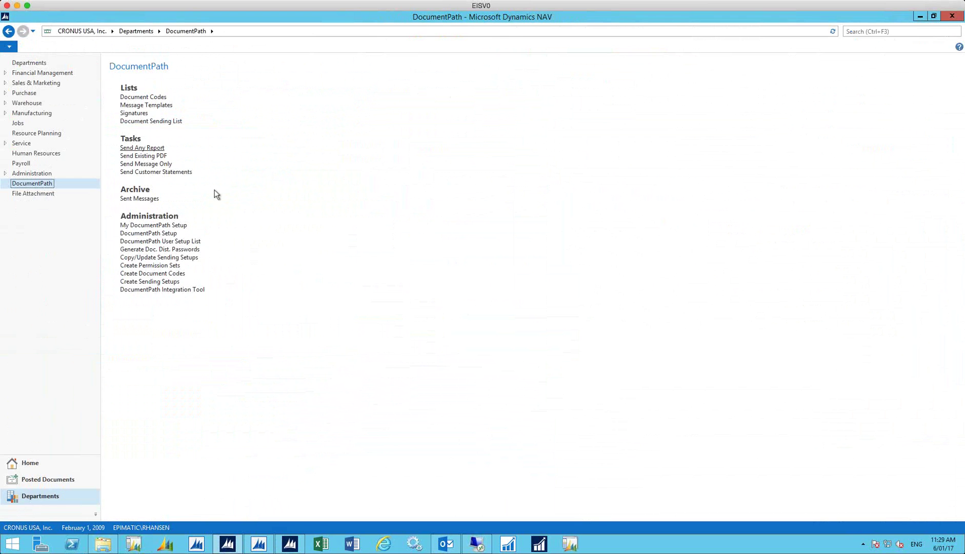
{"action": "left_click", "coordinate": [65, 83]}
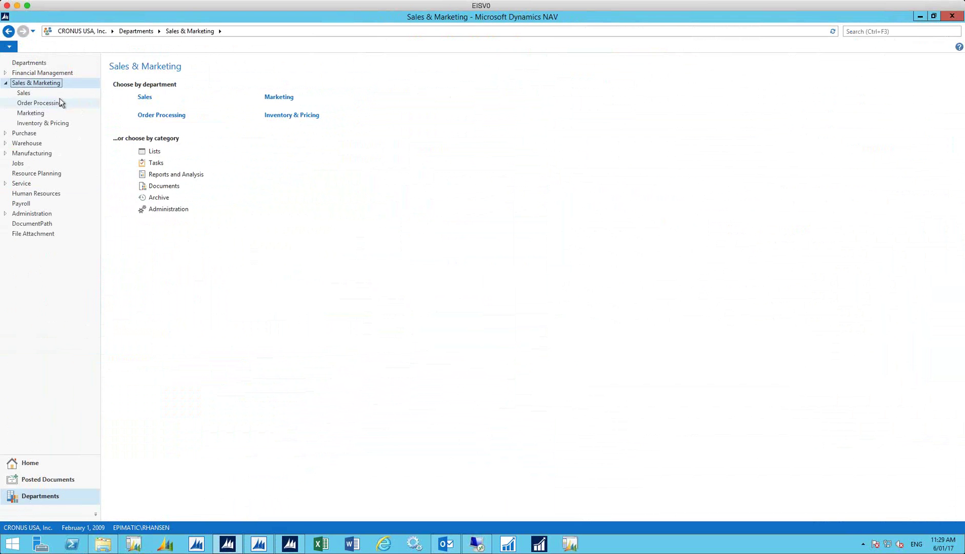
{"action": "left_click", "coordinate": [48, 93]}
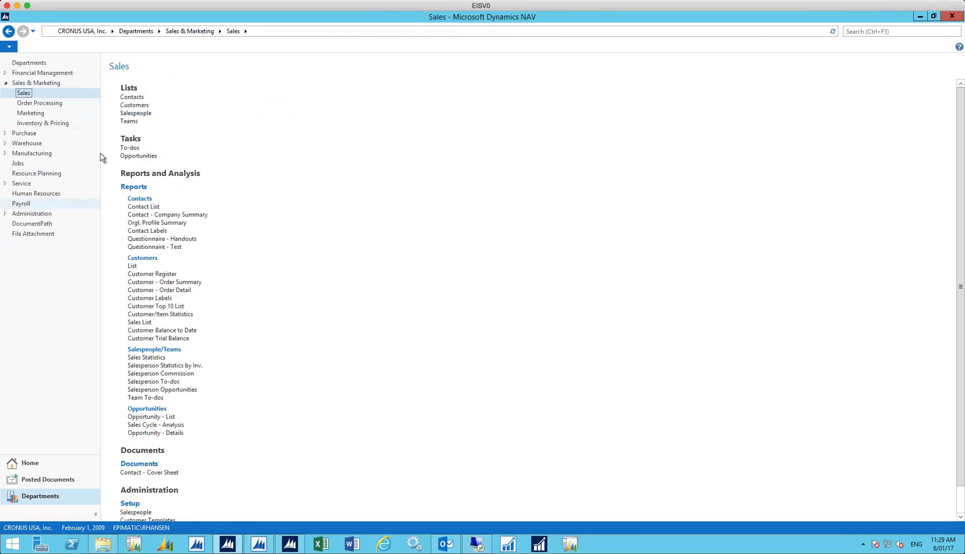
{"action": "key", "text": "Tab"}
{"action": "key", "text": "Down"}
{"action": "key", "text": "Return"}
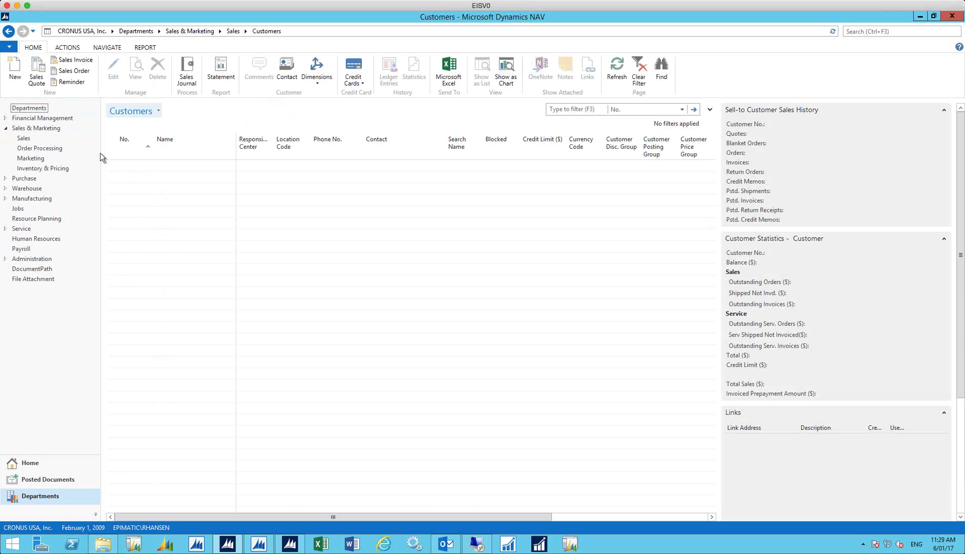
{"action": "key", "text": "Return"}
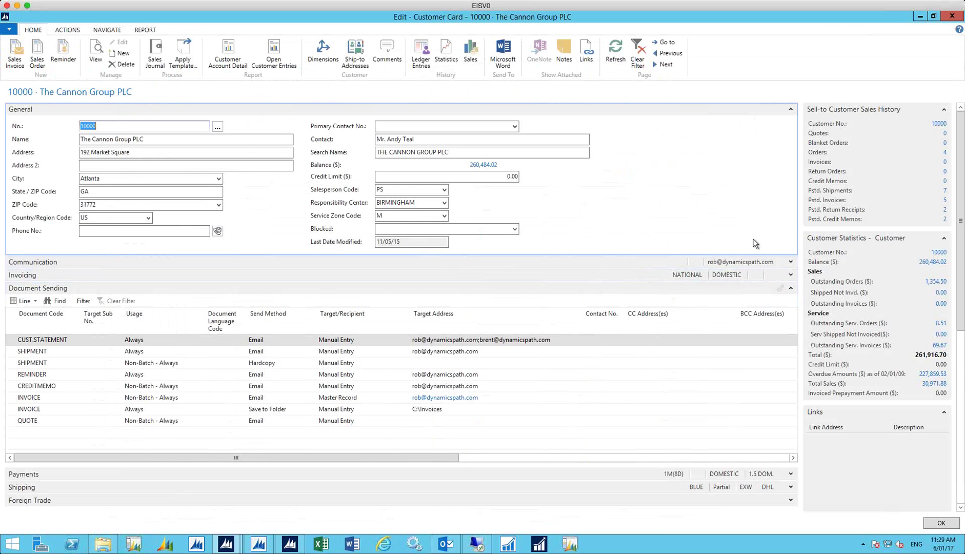
{"action": "left_click", "coordinate": [958, 18]}
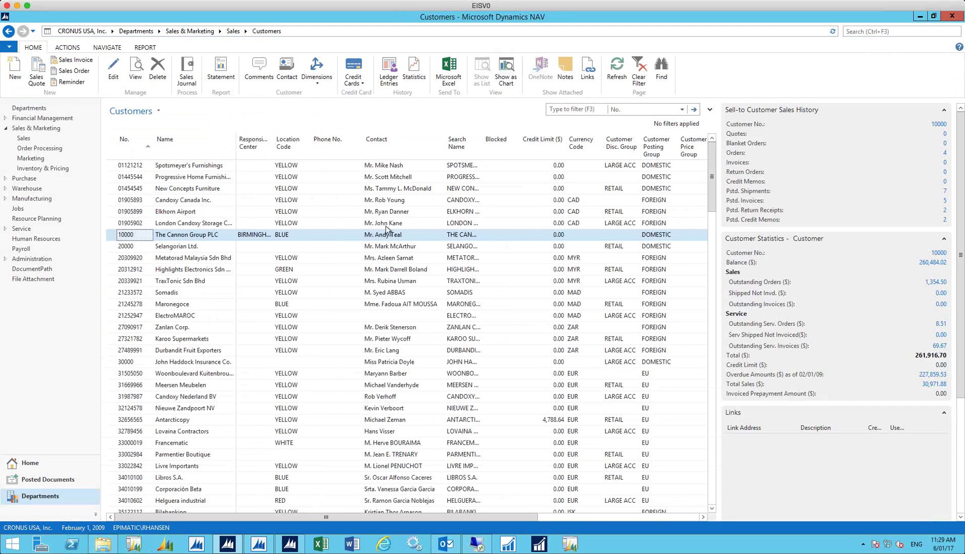
Open Create Sending Setups in the DocumentPath department, review its options and filters, and close it without running.
{"action": "left_click", "coordinate": [47, 270]}
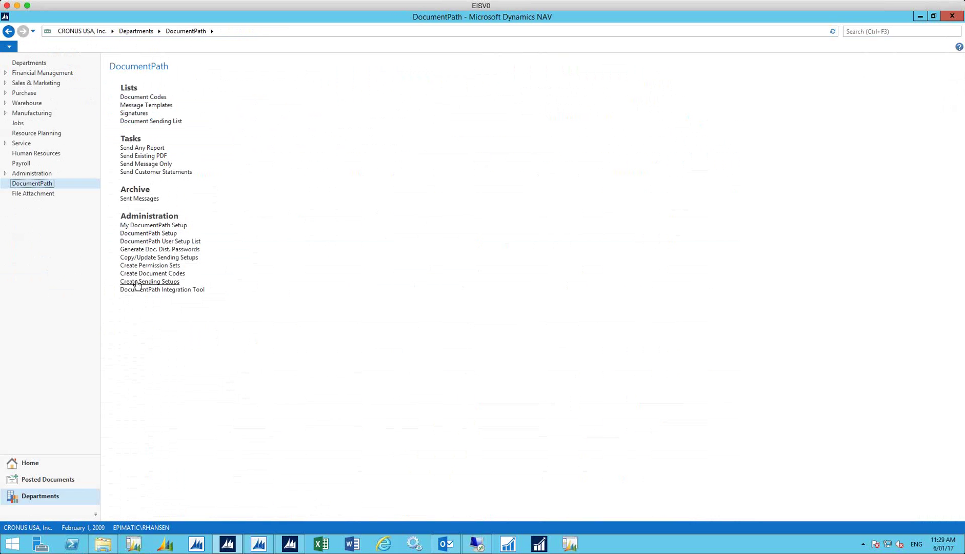
{"action": "left_click", "coordinate": [156, 282]}
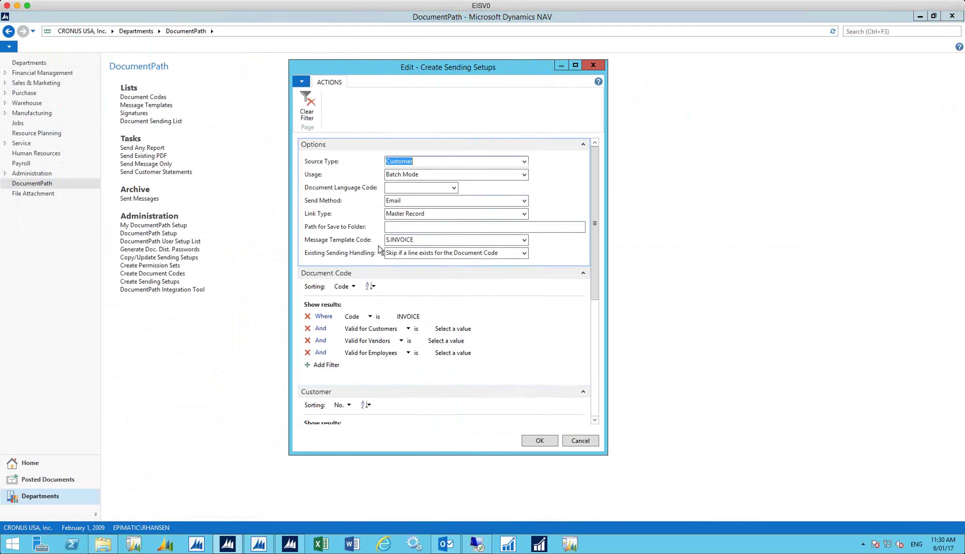
{"action": "left_click", "coordinate": [588, 60]}
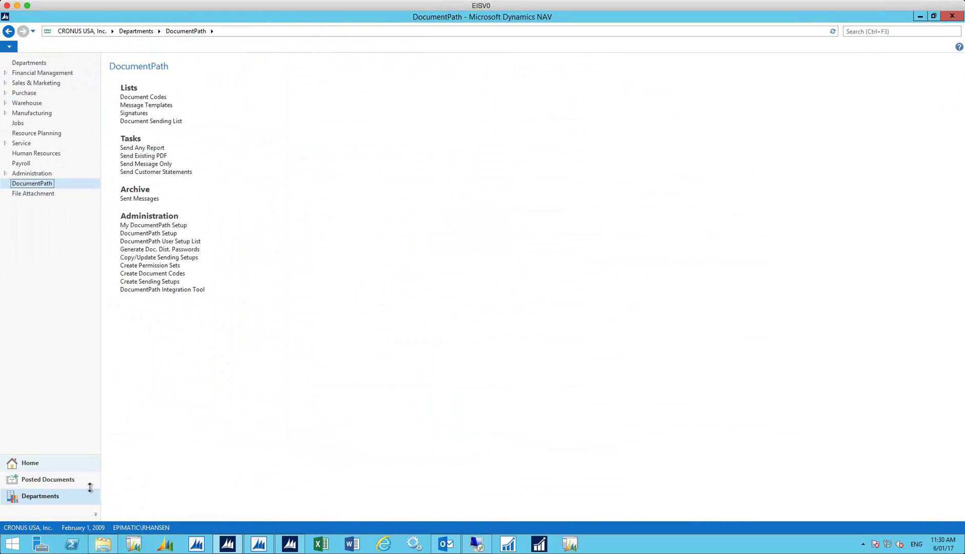
Open the payment journal from the Cash Management area of the Financial Management department.
{"action": "left_click", "coordinate": [65, 461]}
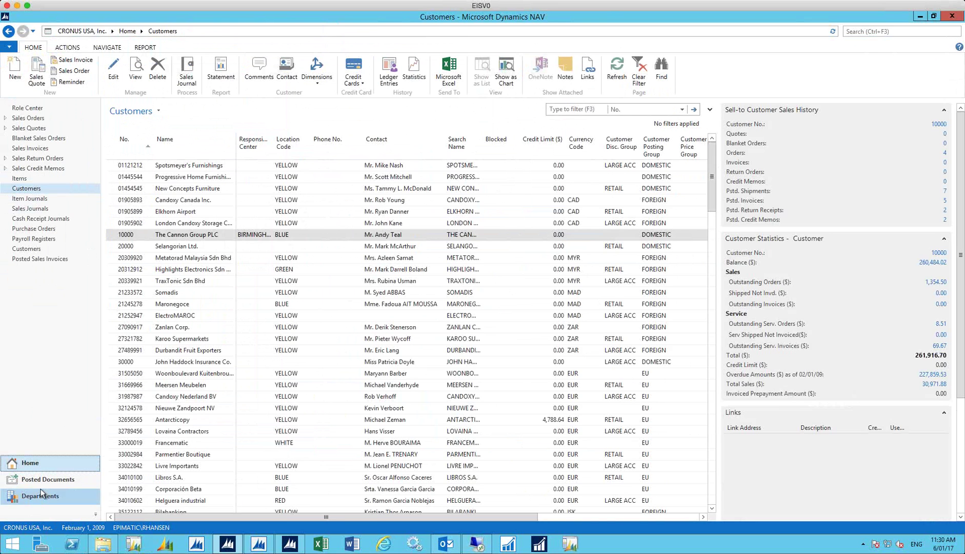
{"action": "left_click", "coordinate": [41, 494]}
{"action": "left_click", "coordinate": [50, 73]}
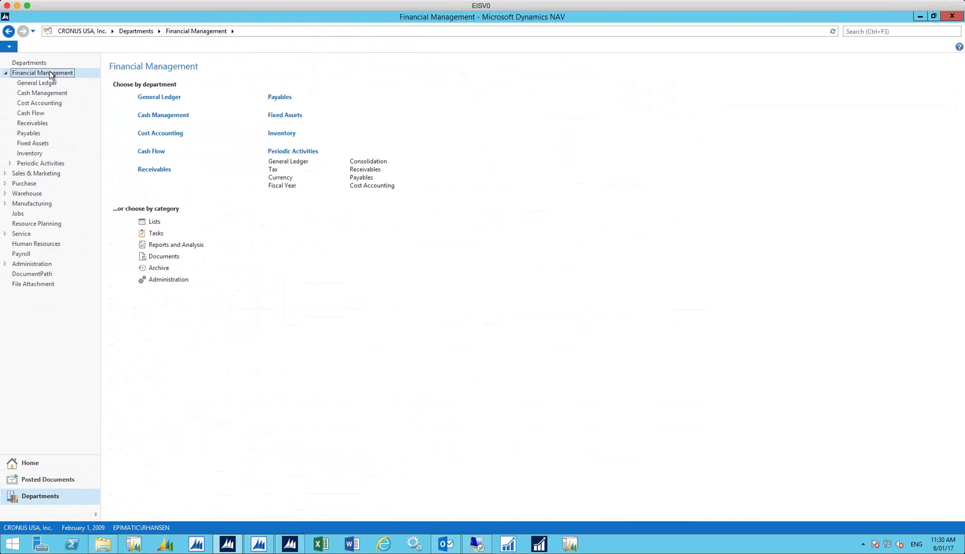
{"action": "left_click", "coordinate": [40, 92]}
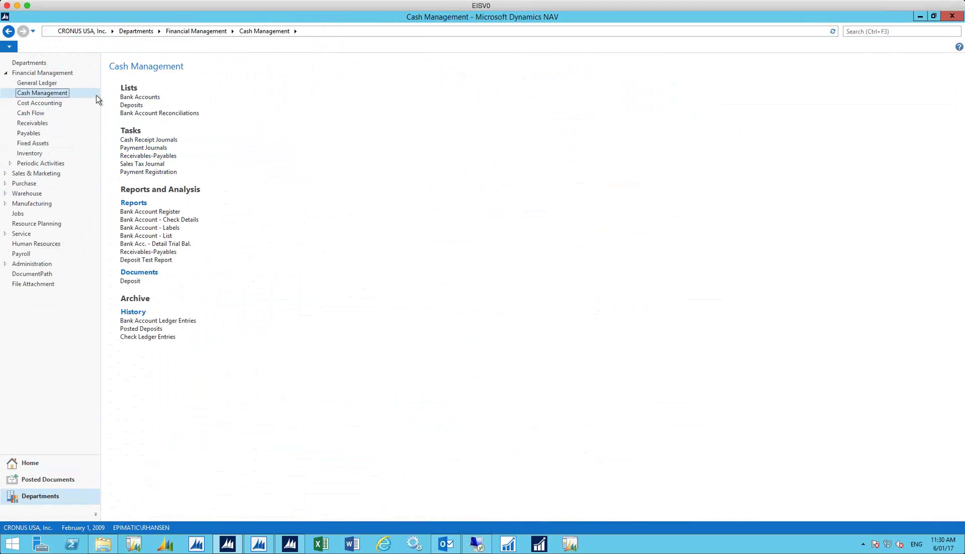
{"action": "left_click", "coordinate": [162, 150]}
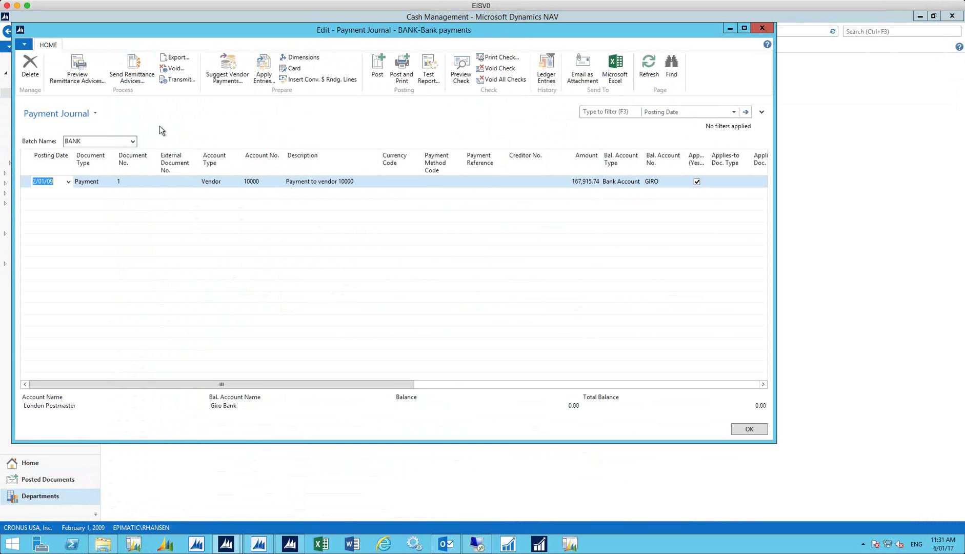
Start sending remittance advices from the BANK batch, review the sending settings, decline sending, and close the journal.
{"action": "left_click", "coordinate": [132, 77]}
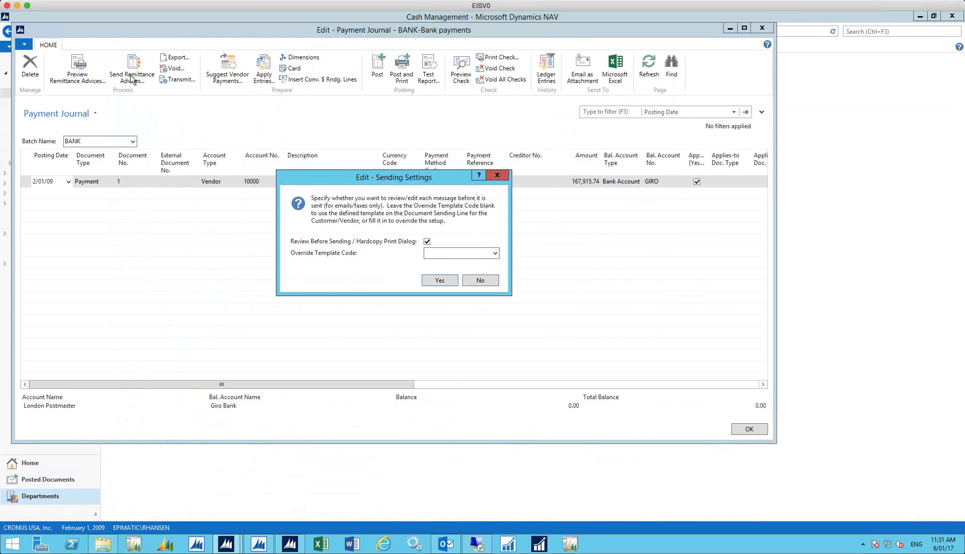
{"action": "left_click", "coordinate": [481, 281]}
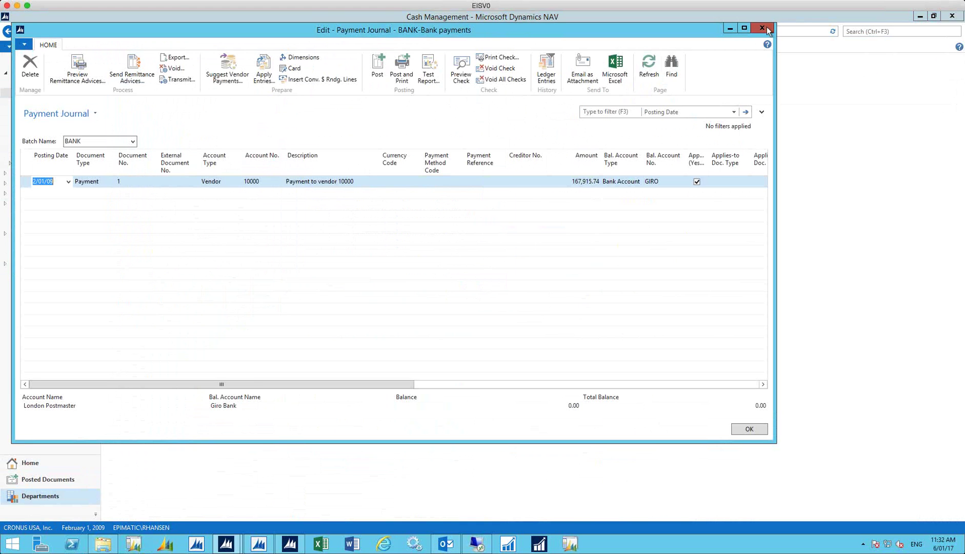
{"action": "left_click", "coordinate": [768, 26]}
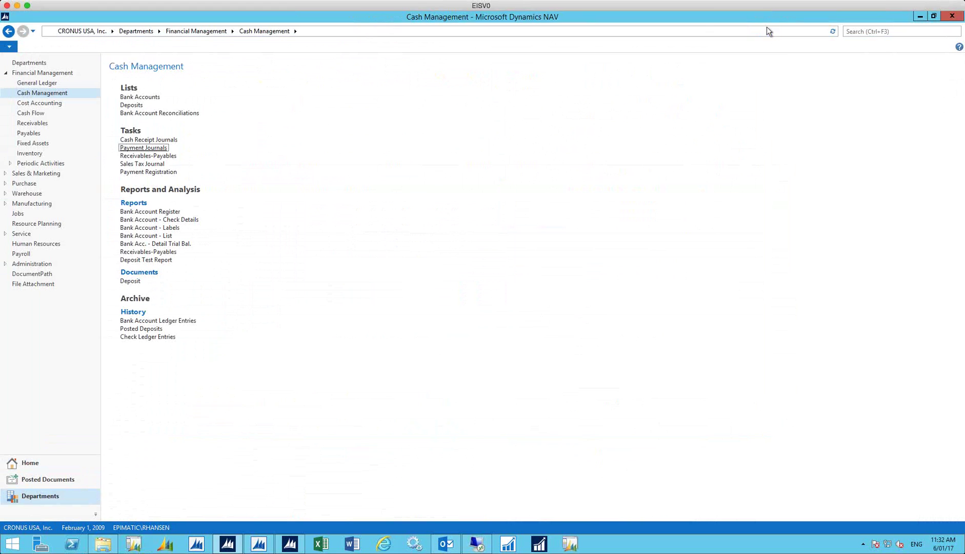
Open the DocumentPath message templates, sort them by code in descending order, and open the P.ORDER template card.
{"action": "left_click", "coordinate": [56, 274]}
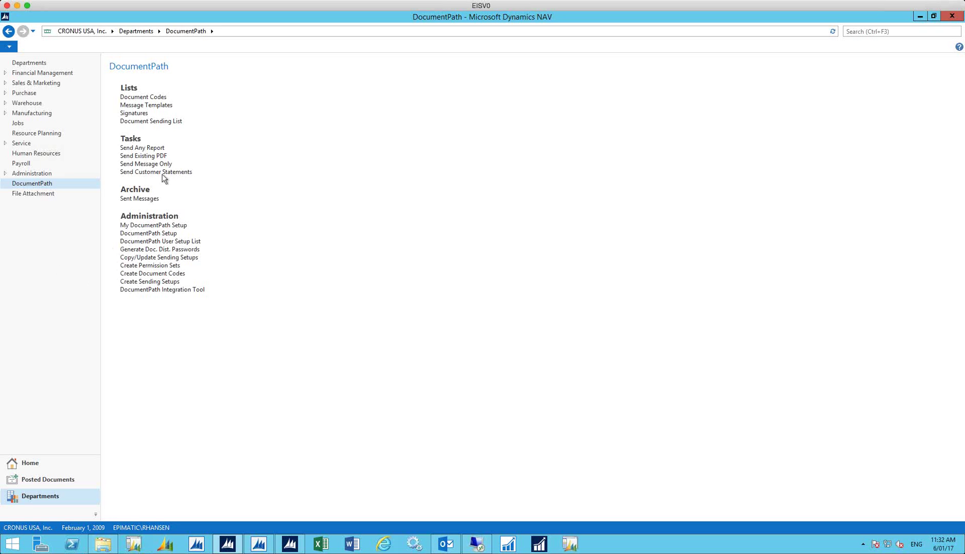
{"action": "left_click", "coordinate": [147, 106]}
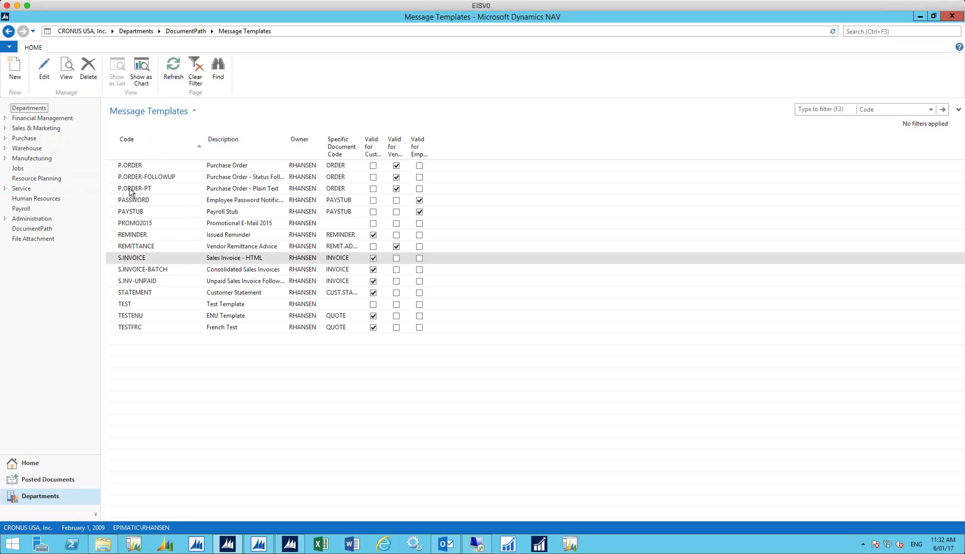
{"action": "left_click", "coordinate": [149, 143]}
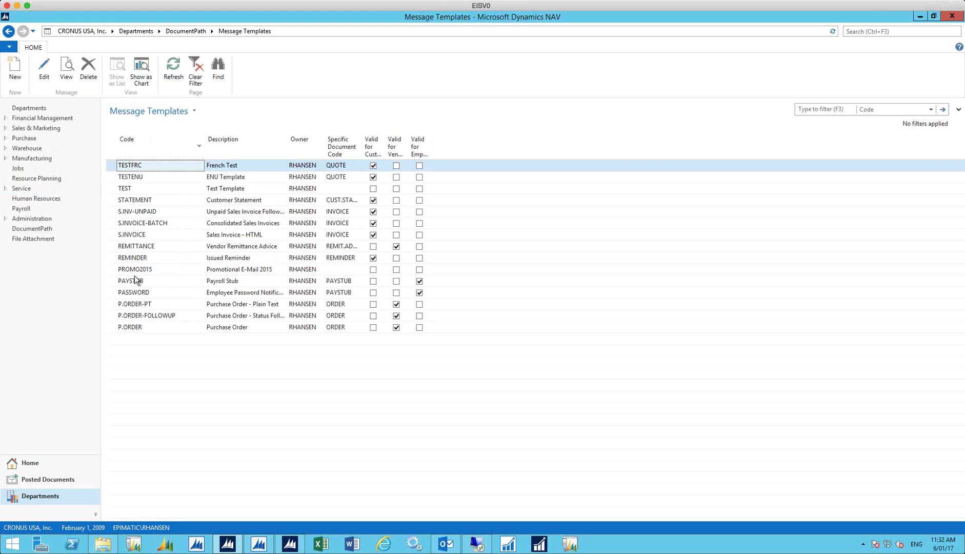
{"action": "double_click", "coordinate": [144, 330]}
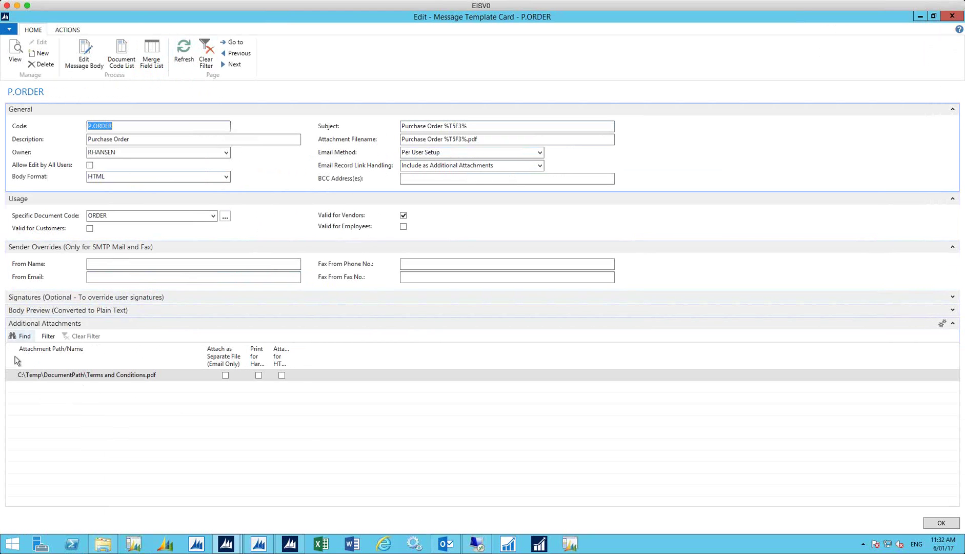
View the P.ORDER template's Terms and Conditions.pdf attachment, close it, and enable Attach as Separate File for it.
{"action": "left_click", "coordinate": [135, 390]}
{"action": "left_click", "coordinate": [134, 381]}
{"action": "left_click", "coordinate": [165, 374]}
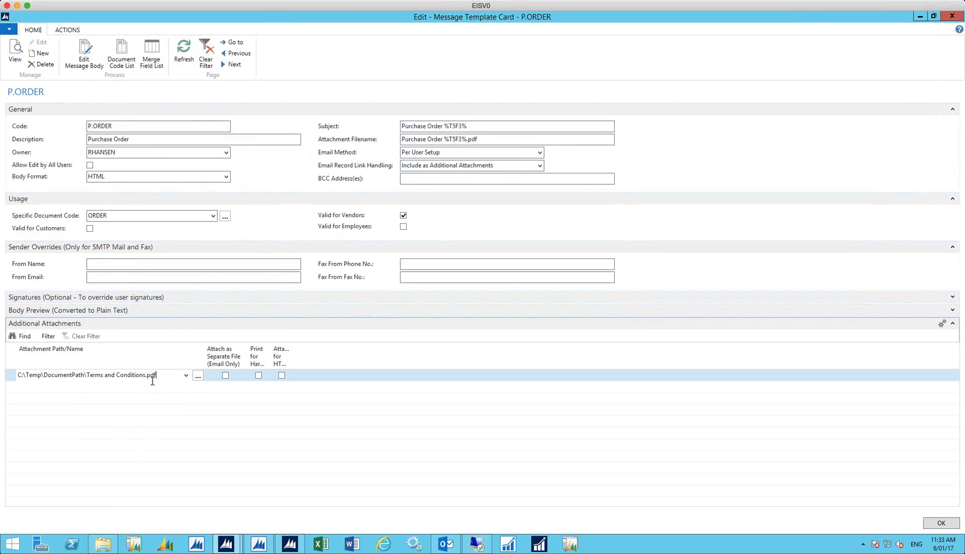
{"action": "left_click", "coordinate": [198, 375]}
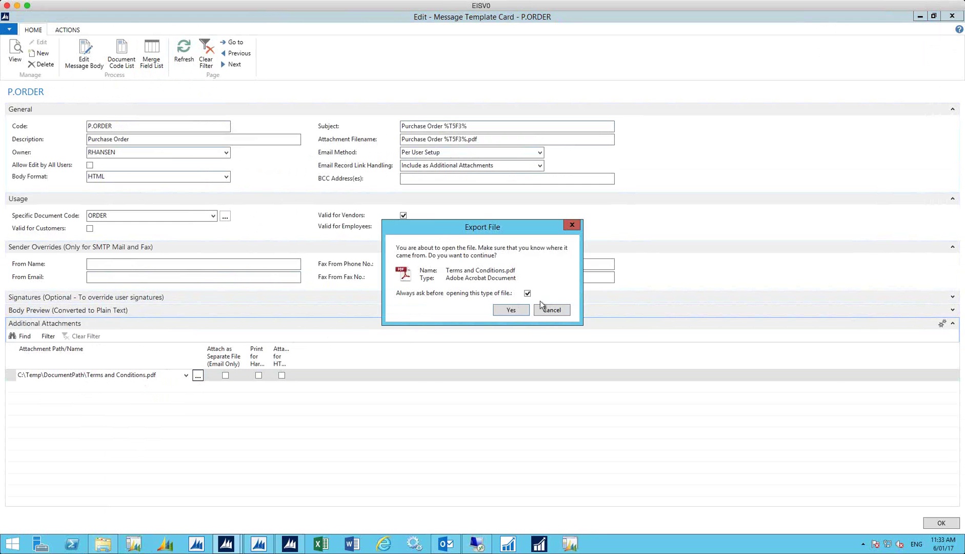
{"action": "left_click", "coordinate": [521, 306]}
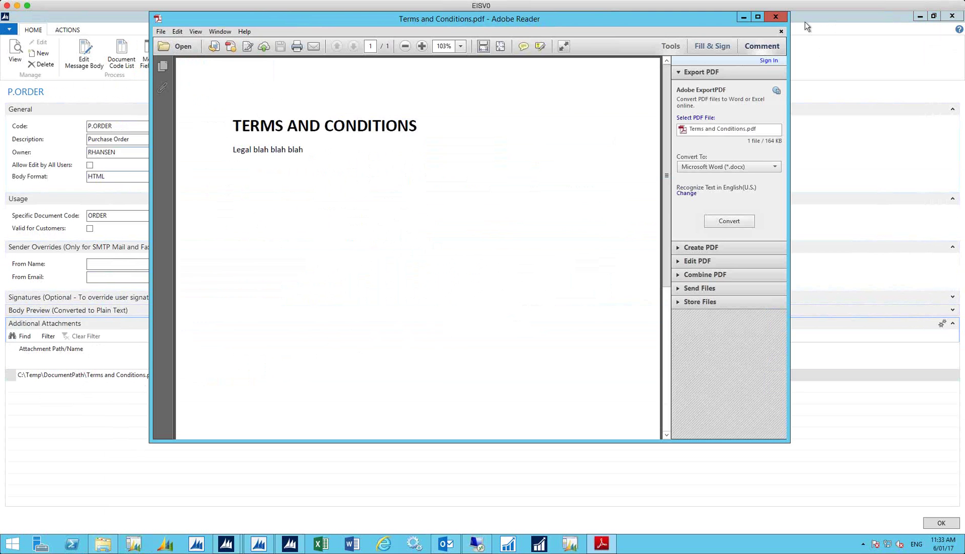
{"action": "left_click", "coordinate": [784, 15]}
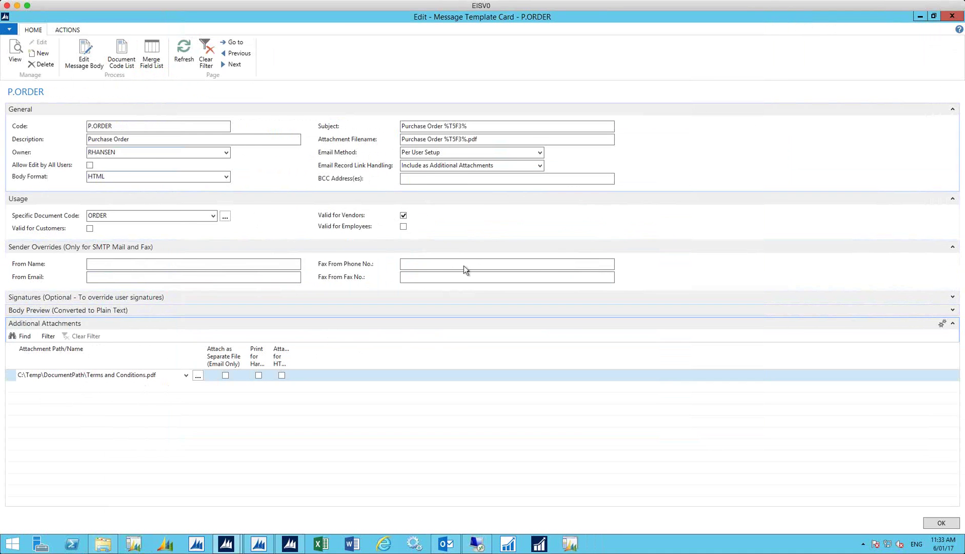
{"action": "left_click", "coordinate": [225, 374]}
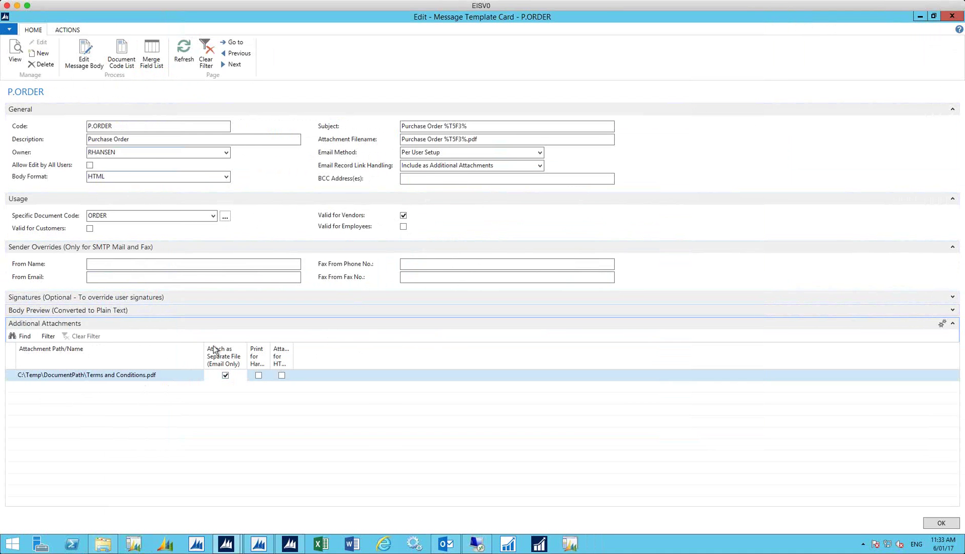
Disable Attach as Separate File for the P.ORDER template's Terms and Conditions.pdf attachment and close the template card.
{"action": "left_click", "coordinate": [225, 375]}
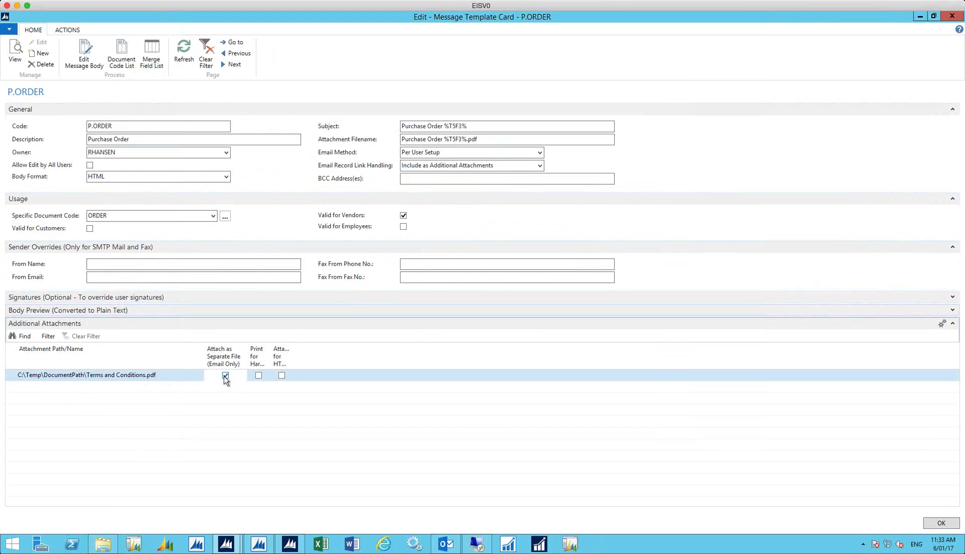
{"action": "left_click", "coordinate": [172, 379]}
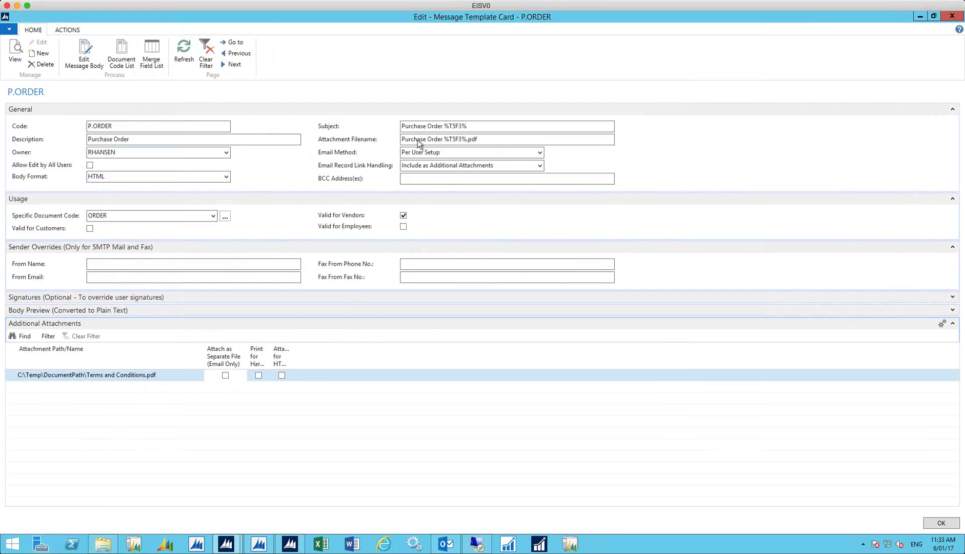
{"action": "left_click", "coordinate": [948, 23]}
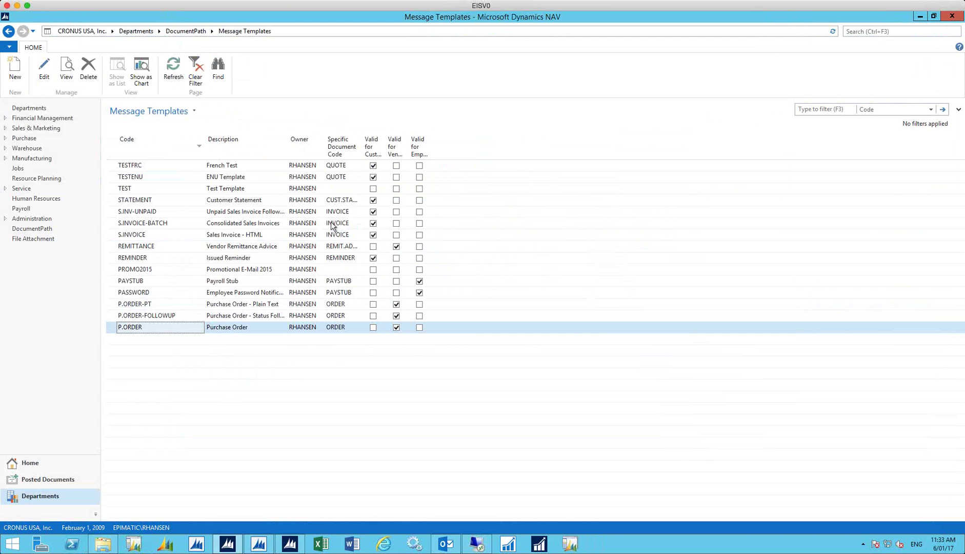
Open the S.INVOICE template card, check its Email Record Link Handling setting, and close the card.
{"action": "double_click", "coordinate": [151, 233]}
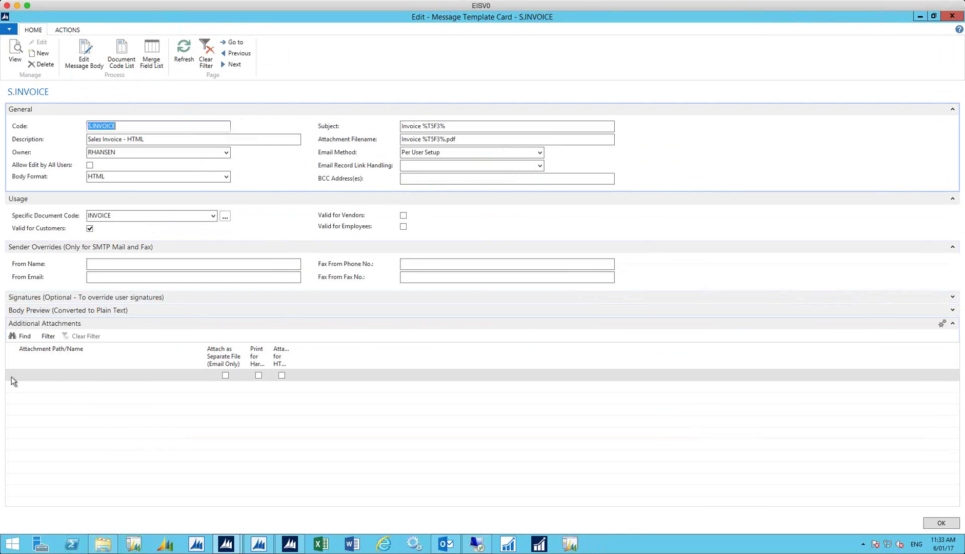
{"action": "left_click", "coordinate": [511, 165]}
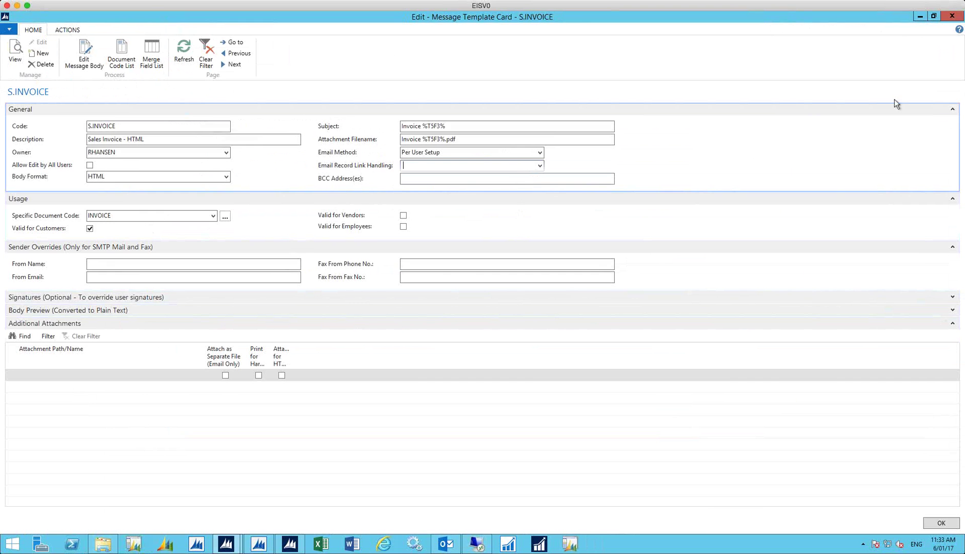
{"action": "left_click", "coordinate": [953, 17]}
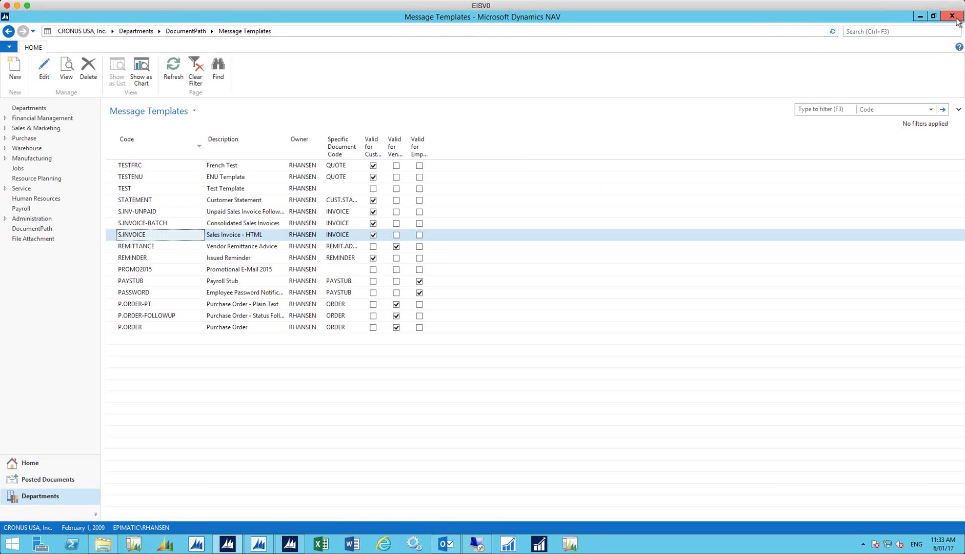
Reopen the P.ORDER template card, review the Email Record Link Handling options, and choose Include as Additional Attachments.
{"action": "double_click", "coordinate": [142, 326]}
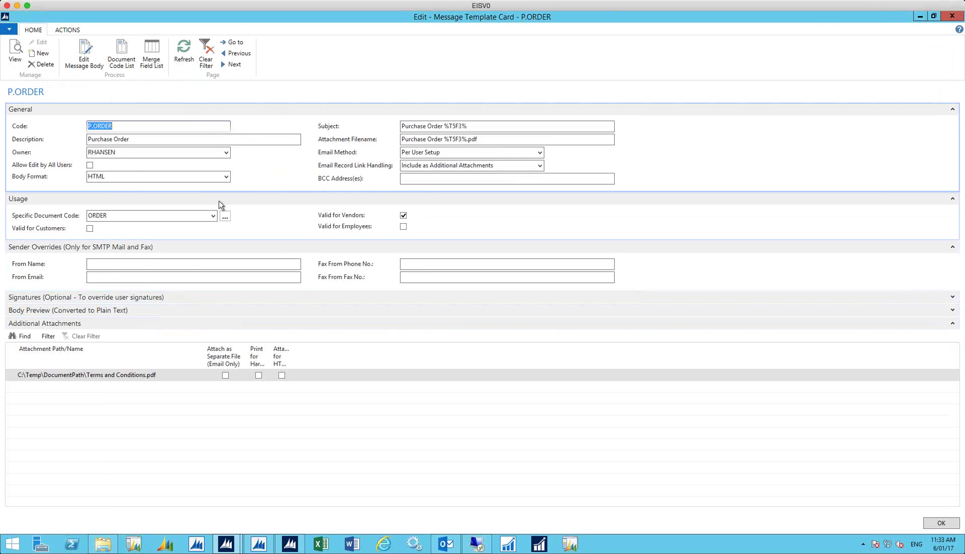
{"action": "left_click", "coordinate": [464, 168]}
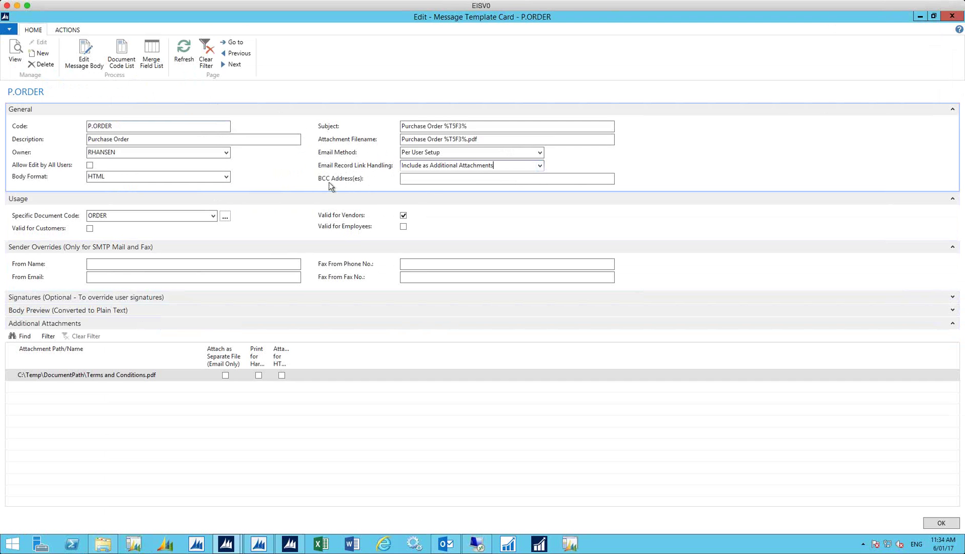
{"action": "left_click", "coordinate": [541, 166]}
{"action": "left_click", "coordinate": [496, 197]}
{"action": "left_click", "coordinate": [539, 166]}
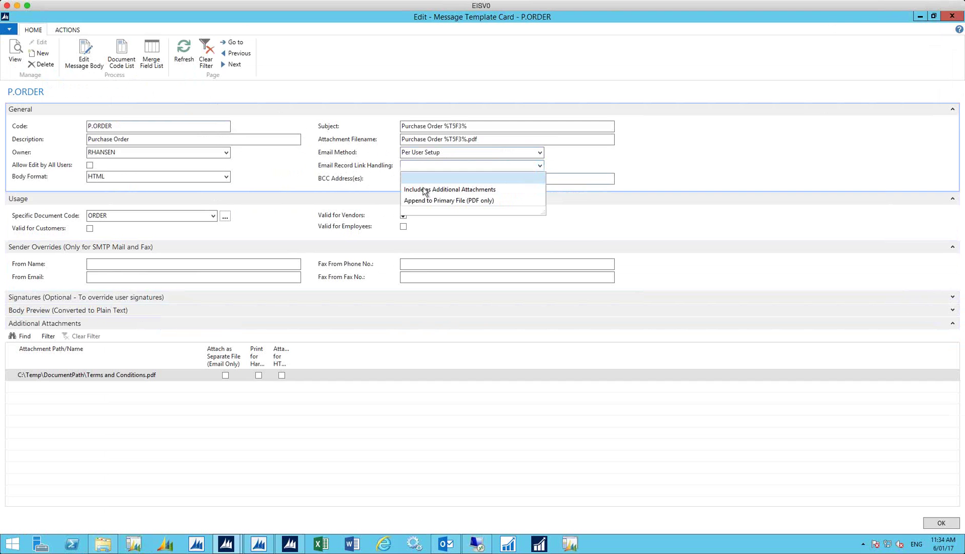
{"action": "left_click", "coordinate": [423, 189]}
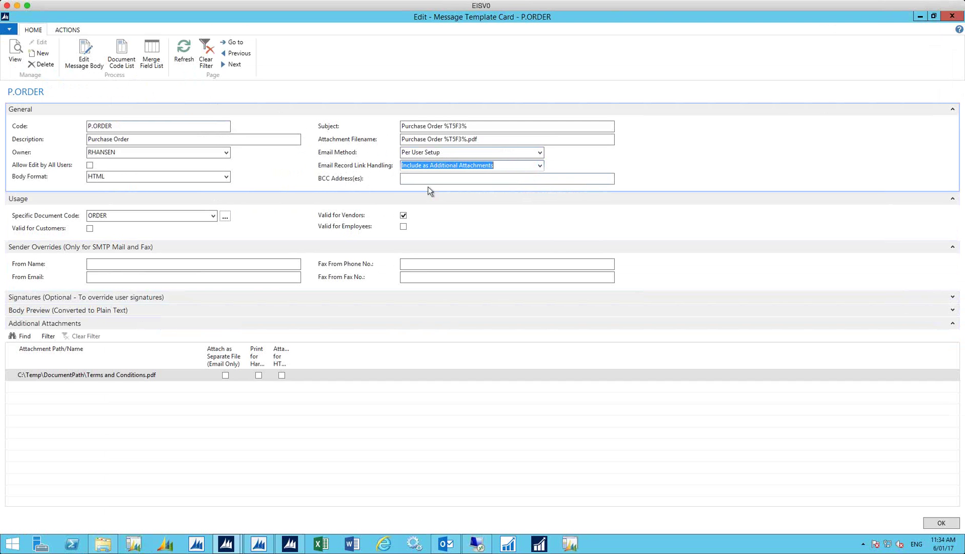